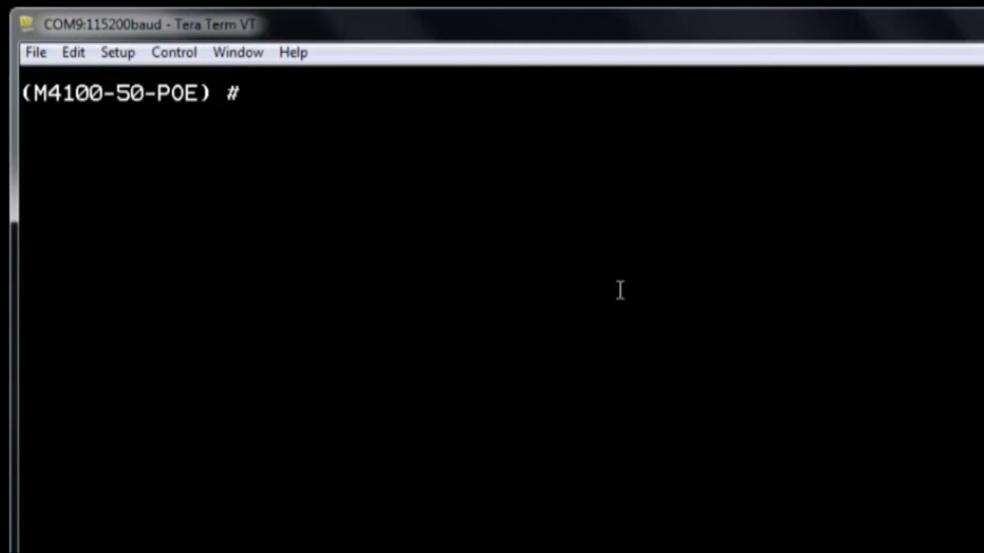
In global configuration, map dot1p priority 5 to queue 5 and make queue 5 strict-priority
{"action": "type", "text": "configure"}
{"action": "key", "text": "Return"}
{"action": "type", "text": "classofservice dot1p-mapping 5 5"}
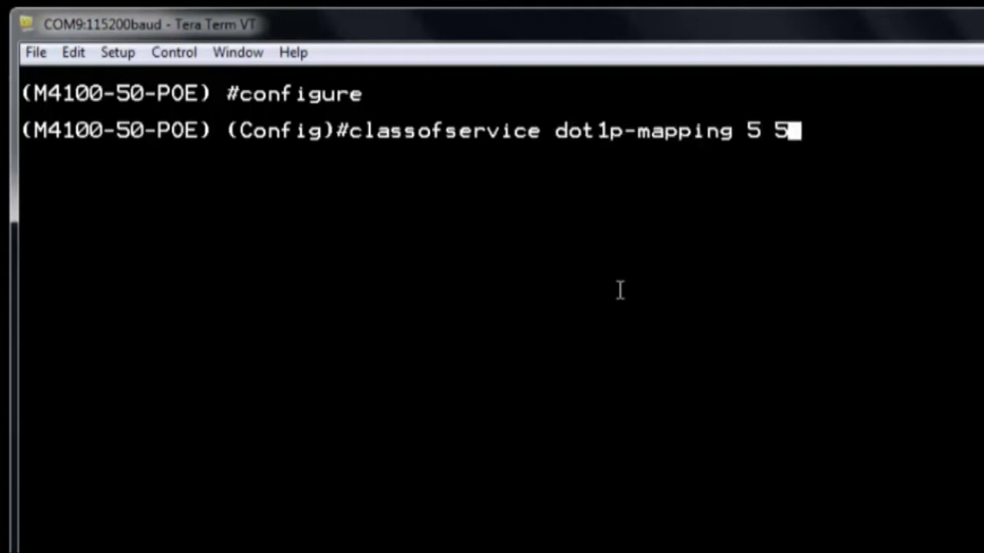
{"action": "key", "text": "Return"}
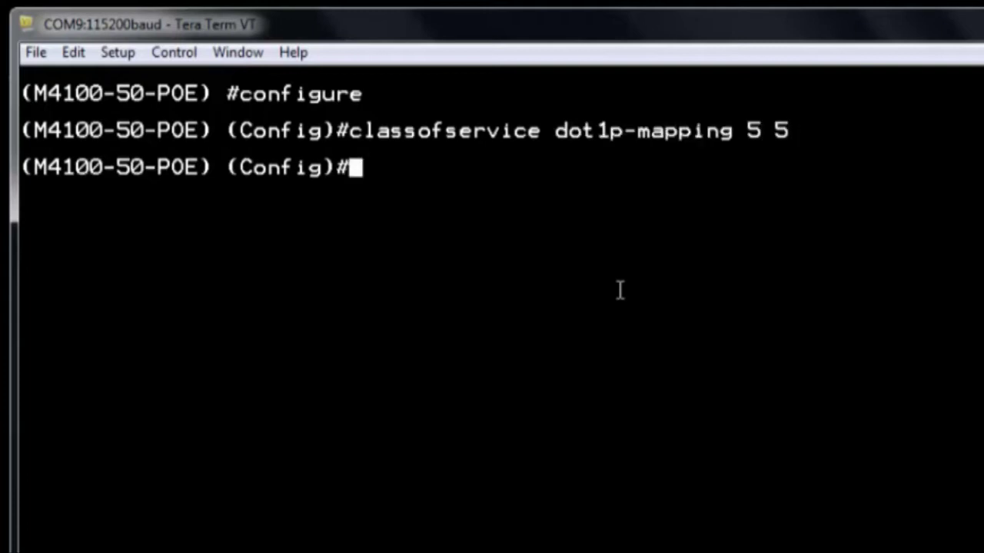
{"action": "type", "text": "cos-queue strict 5"}
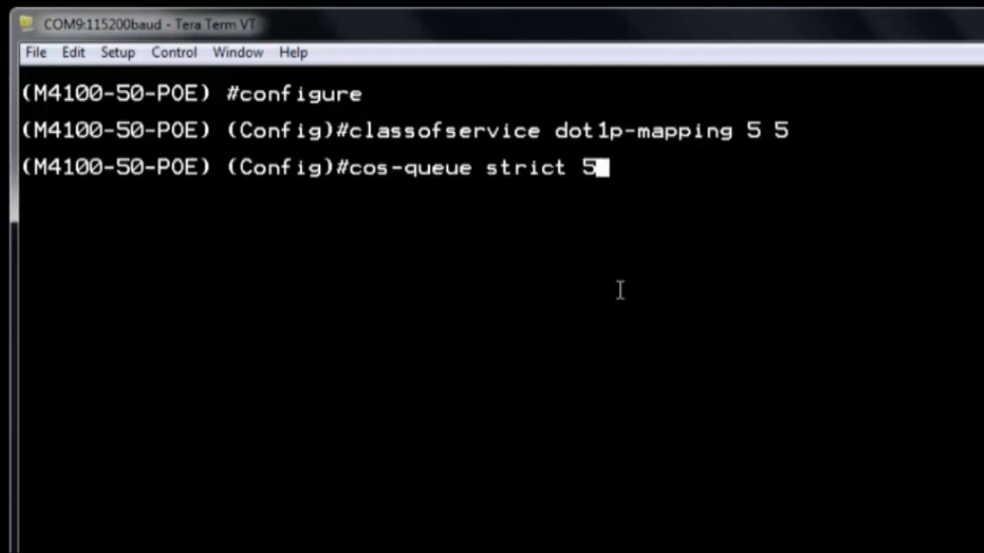
{"action": "key", "text": "Return"}
Enable the voice VLAN feature and DiffServ on the switch
{"action": "type", "text": "voice vlan"}
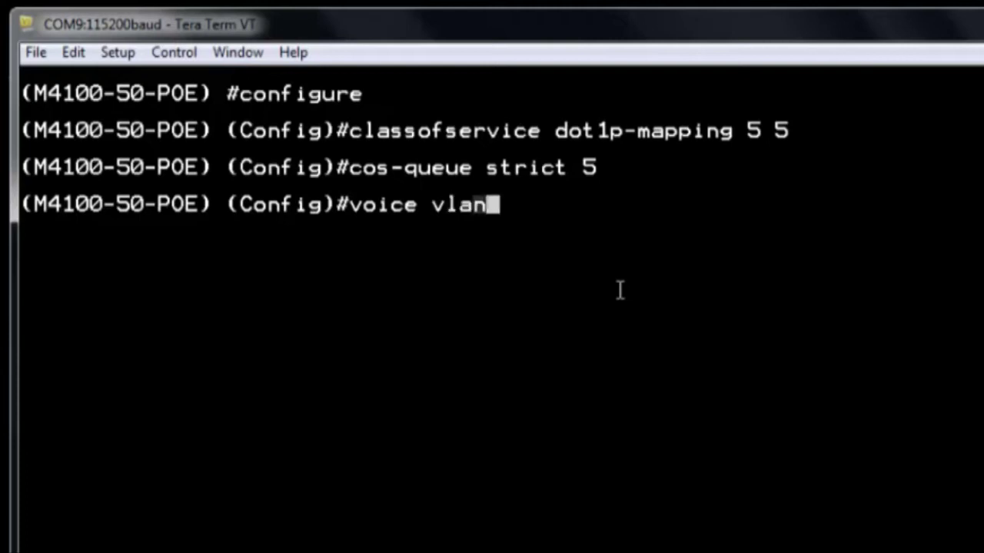
{"action": "key", "text": "Return"}
{"action": "type", "text": "diffserv"}
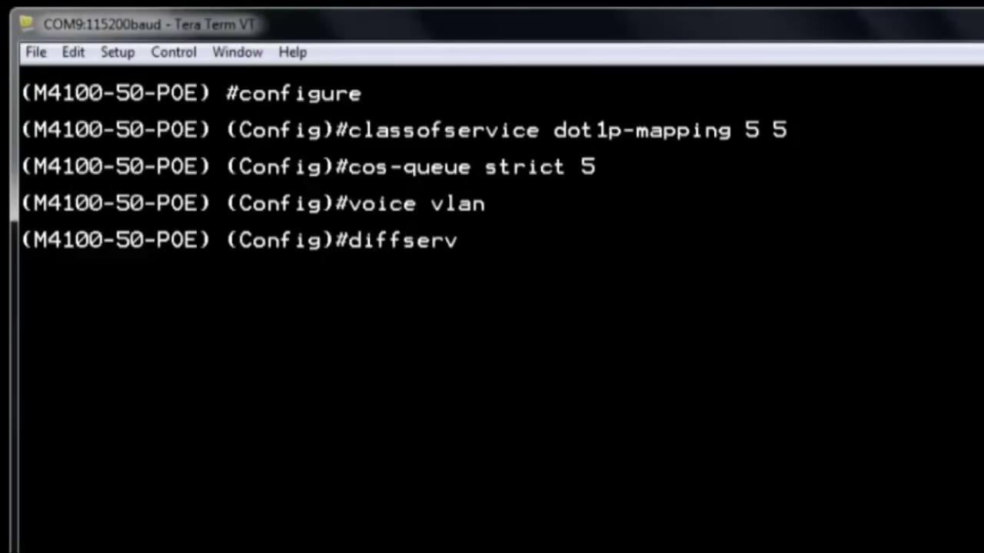
{"action": "key", "text": "Return"}
Define match-all class-map class_voip matching UDP and IP DSCP EF
{"action": "type", "text": "cl"}
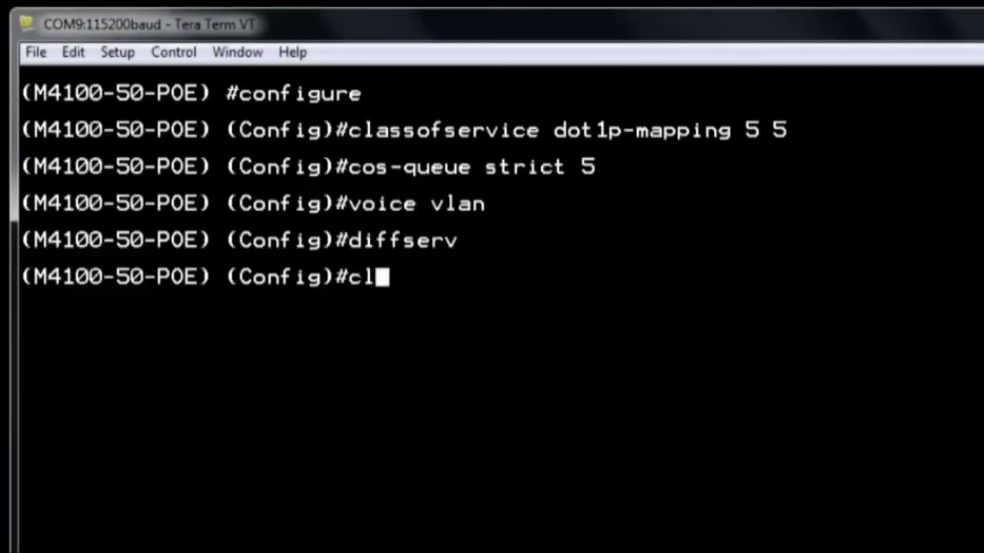
{"action": "type", "text": "ass-map"}
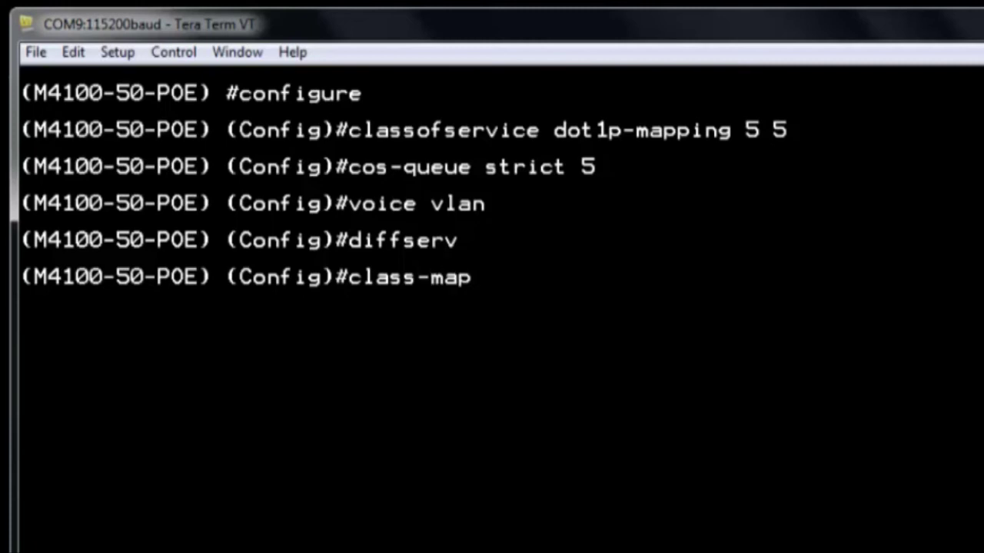
{"action": "type", "text": " match-all class\\"}
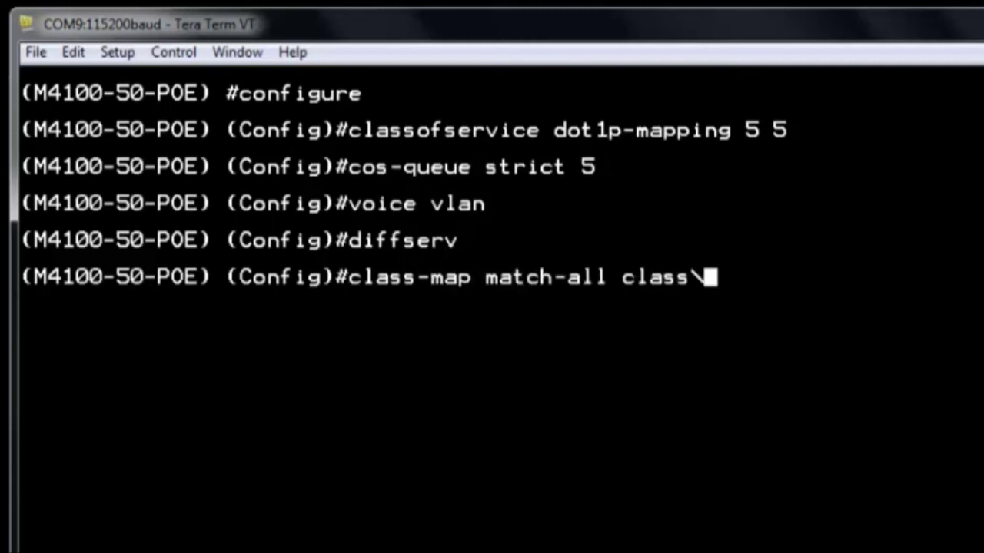
{"action": "key", "text": "BackSpace"}
{"action": "type", "text": "_voip"}
{"action": "key", "text": "Return"}
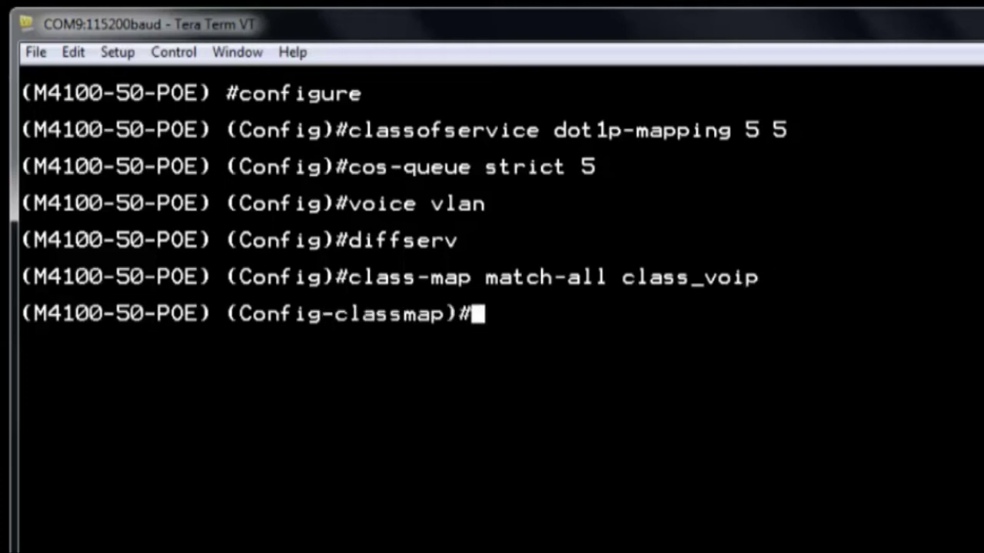
{"action": "type", "text": "match protocol udp"}
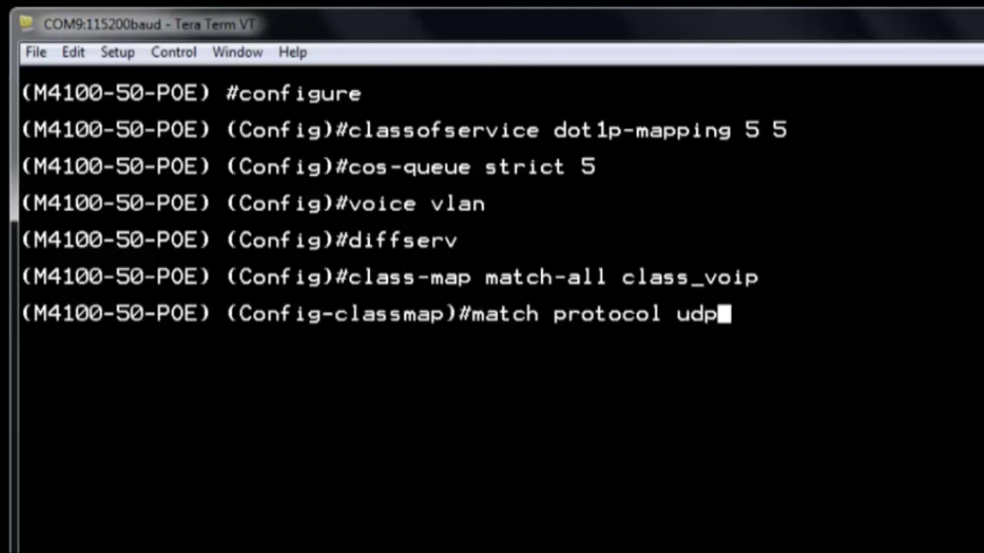
{"action": "key", "text": "Return"}
{"action": "type", "text": "m"}
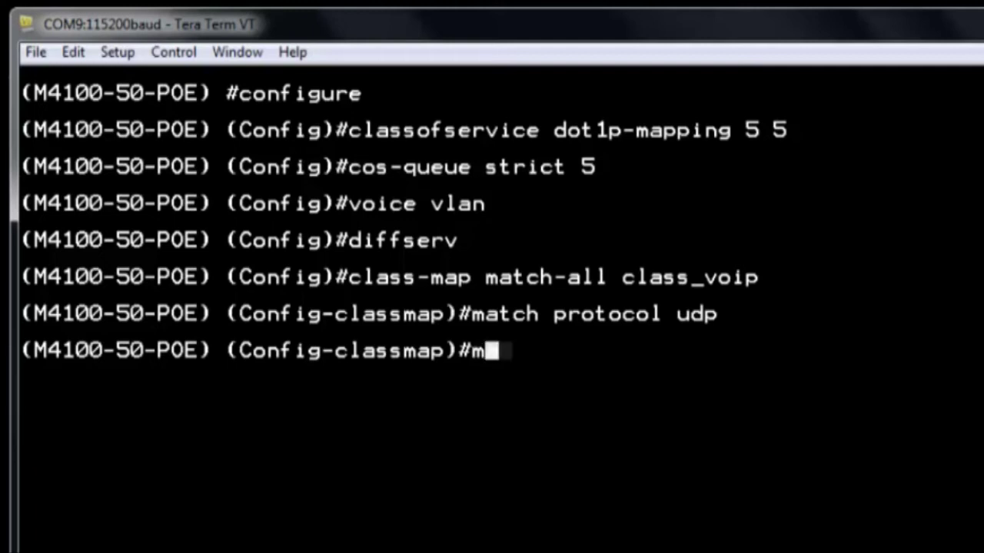
{"action": "type", "text": "atch ip dscp ef"}
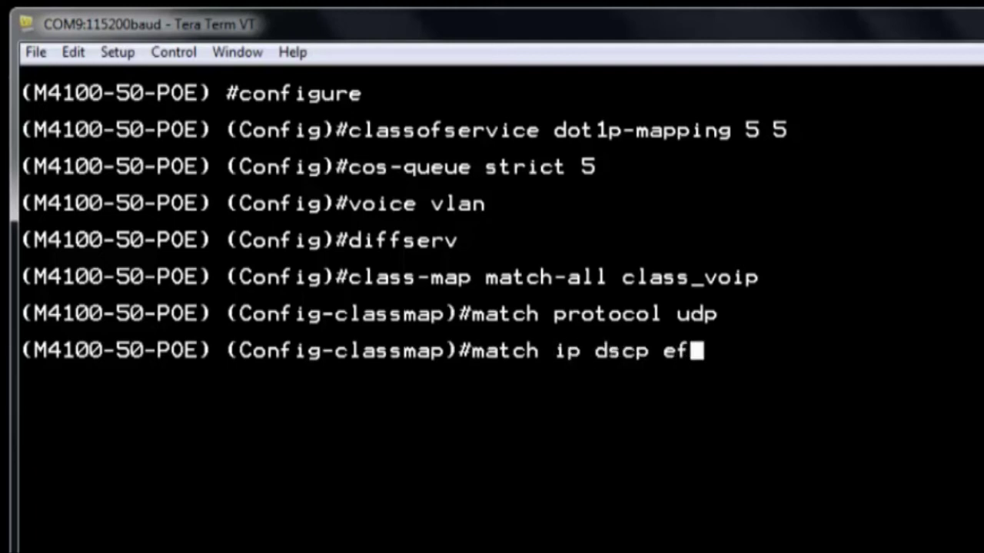
{"action": "key", "text": "Return"}
{"action": "type", "text": "exit"}
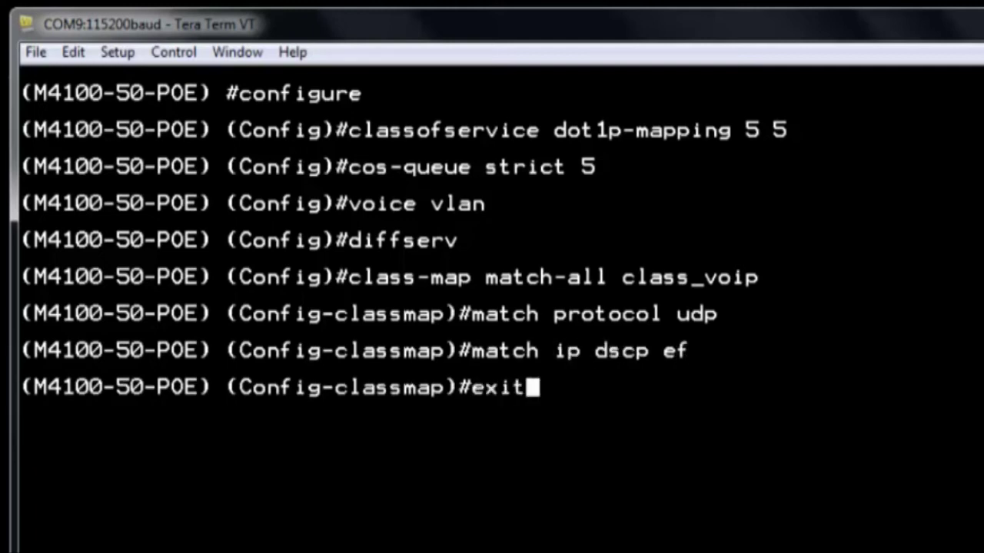
{"action": "key", "text": "Return"}
Create inbound policy-map pol_voip with class class_voip assigned to queue 5
{"action": "type", "text": "pl"}
{"action": "key", "text": "BackSpace"}
{"action": "type", "text": "o"}
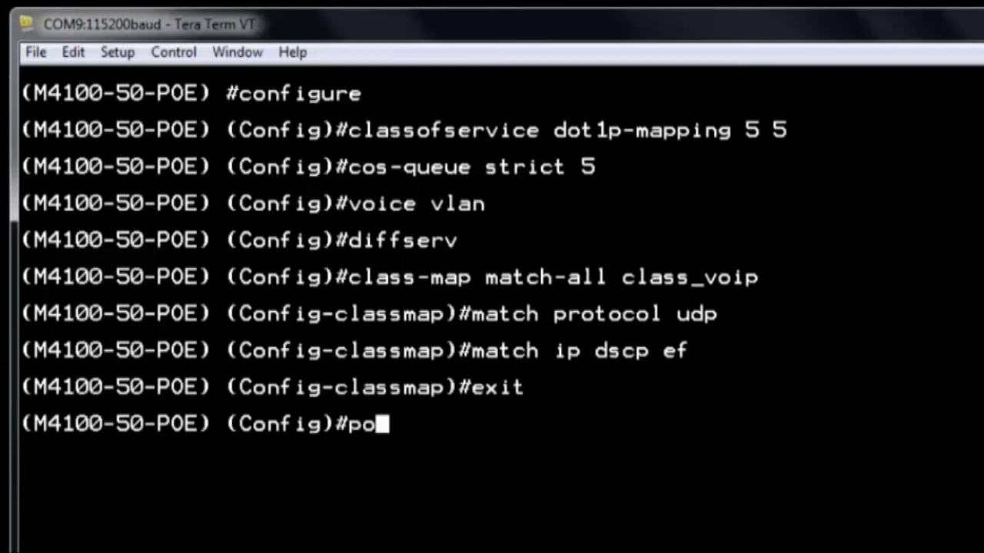
{"action": "type", "text": "licy-map"}
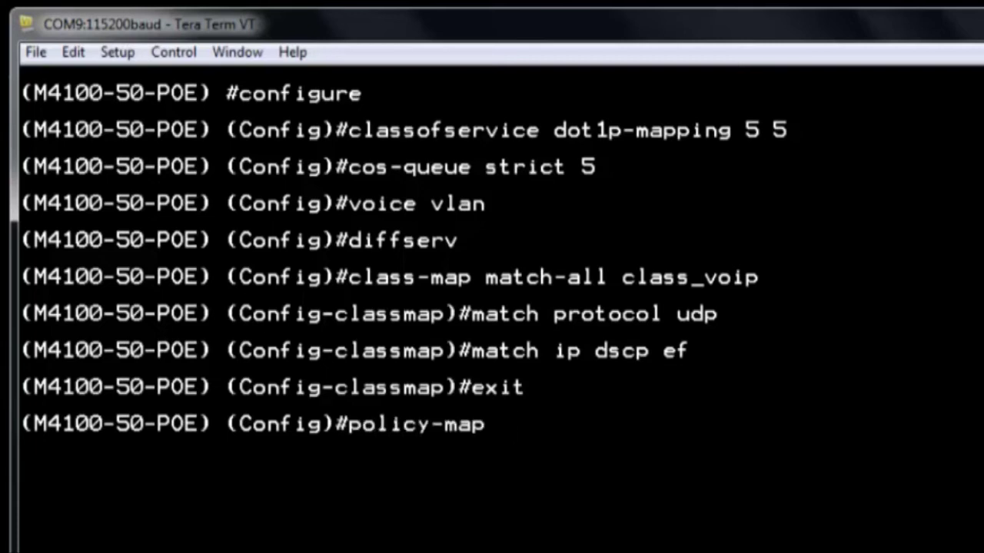
{"action": "type", "text": " pol_vo"}
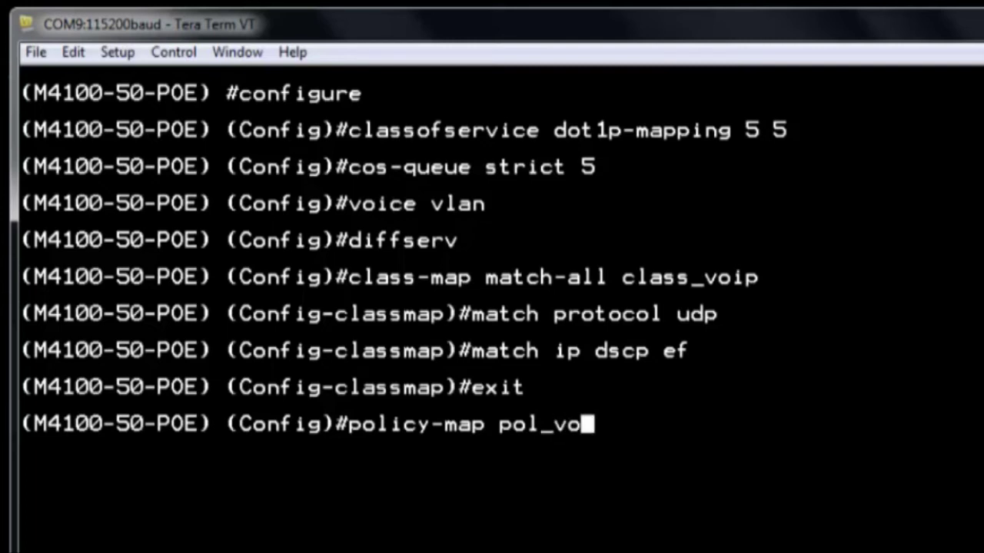
{"action": "type", "text": "ip in"}
{"action": "key", "text": "Return"}
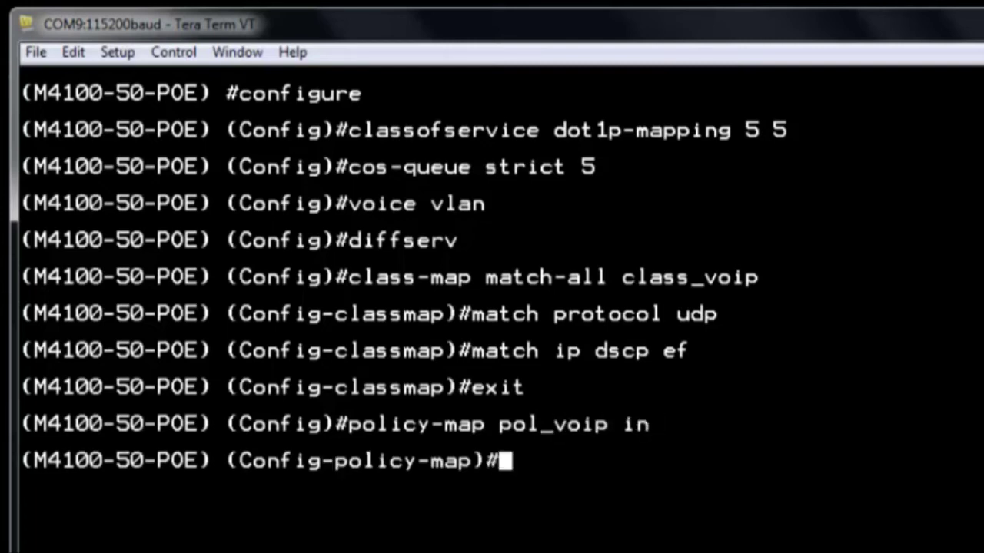
{"action": "type", "text": "class class"}
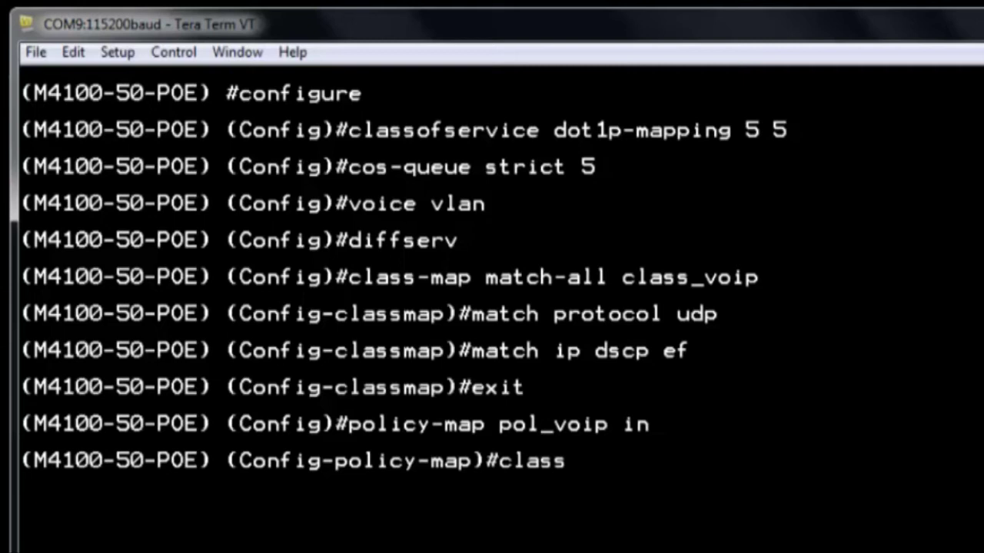
{"action": "type", "text": " class_v"}
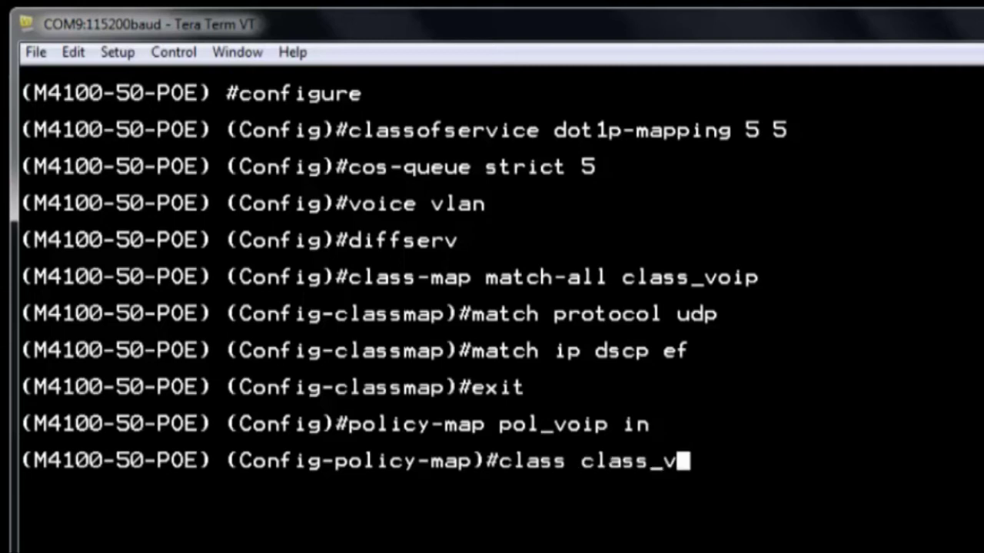
{"action": "type", "text": "oip"}
{"action": "key", "text": "Return"}
{"action": "type", "text": "assign-queue 5"}
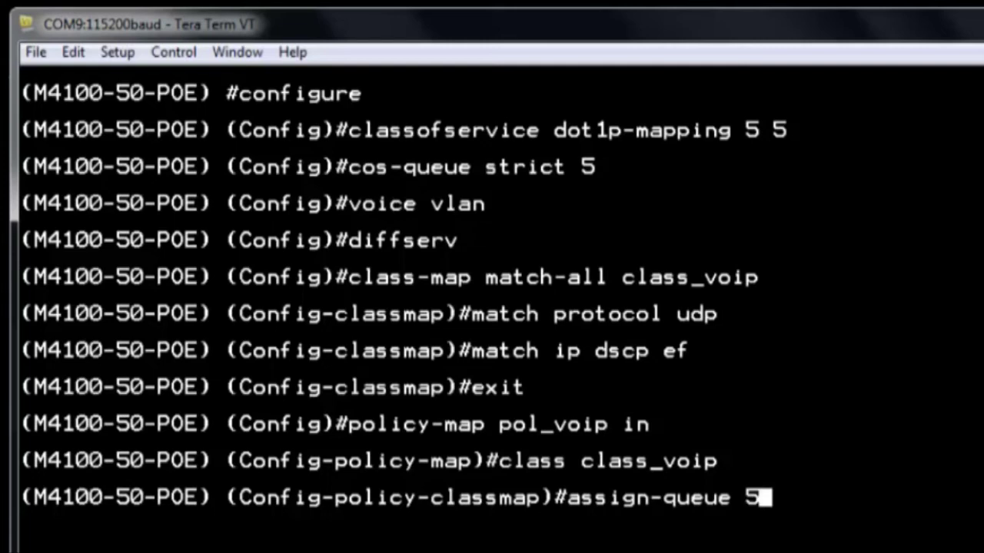
{"action": "key", "text": "Return"}
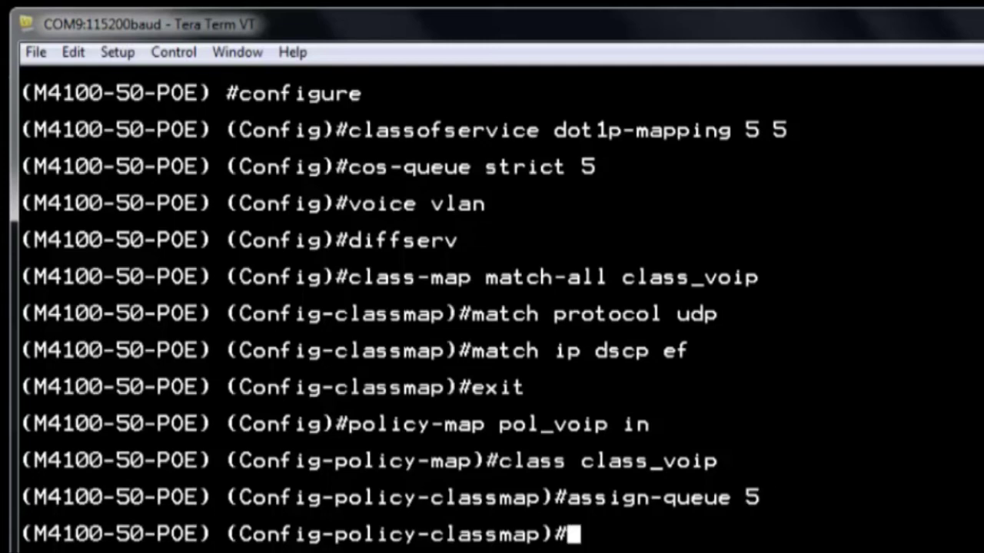
Exit the class and policy back to global configuration mode
{"action": "type", "text": "exit"}
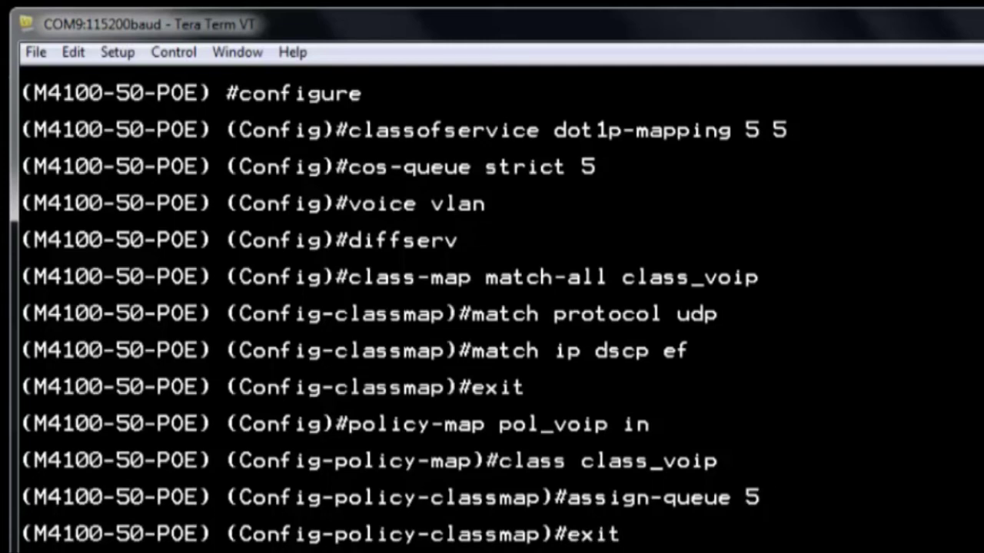
{"action": "key", "text": "Return"}
{"action": "type", "text": "exit"}
{"action": "key", "text": "Return"}
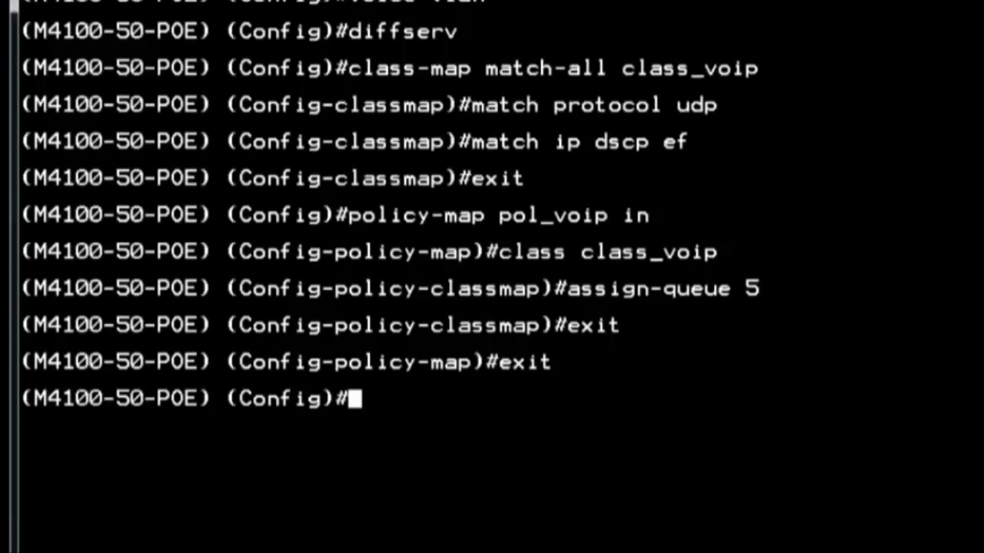
On interface 0/1, exclude VLAN 1 and include VLANs 100 and 200
{"action": "type", "text": "interface 0/1"}
{"action": "key", "text": "Return"}
{"action": "type", "text": "vl"}
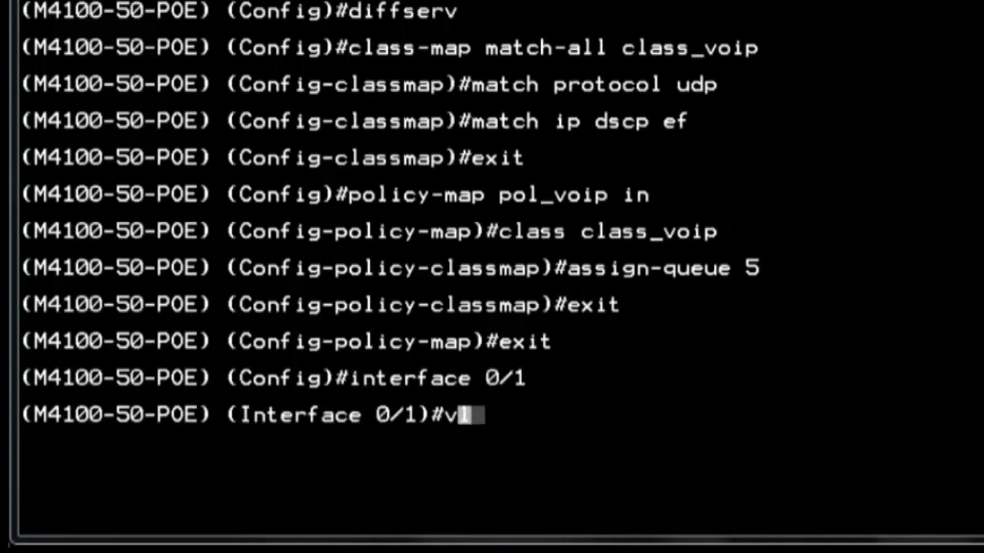
{"action": "type", "text": "an participation ex"}
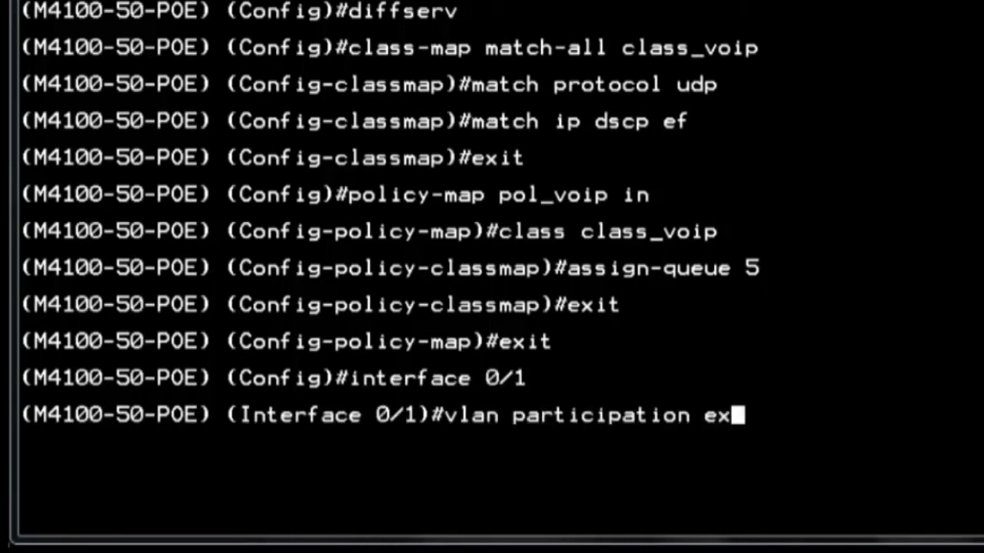
{"action": "type", "text": "clude 1"}
{"action": "key", "text": "Return"}
{"action": "type", "text": "vlan participation"}
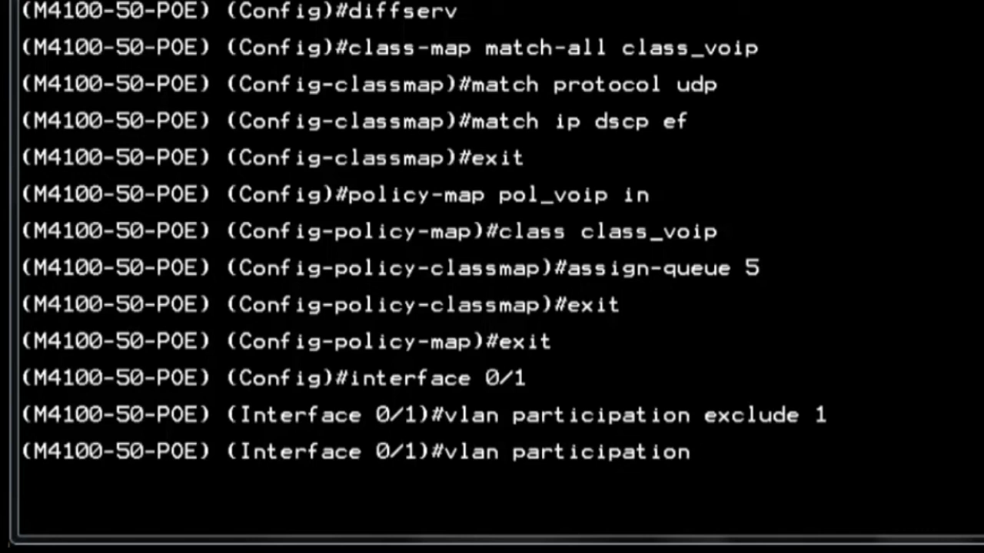
{"action": "type", "text": " include 100,200"}
{"action": "key", "text": "Return"}
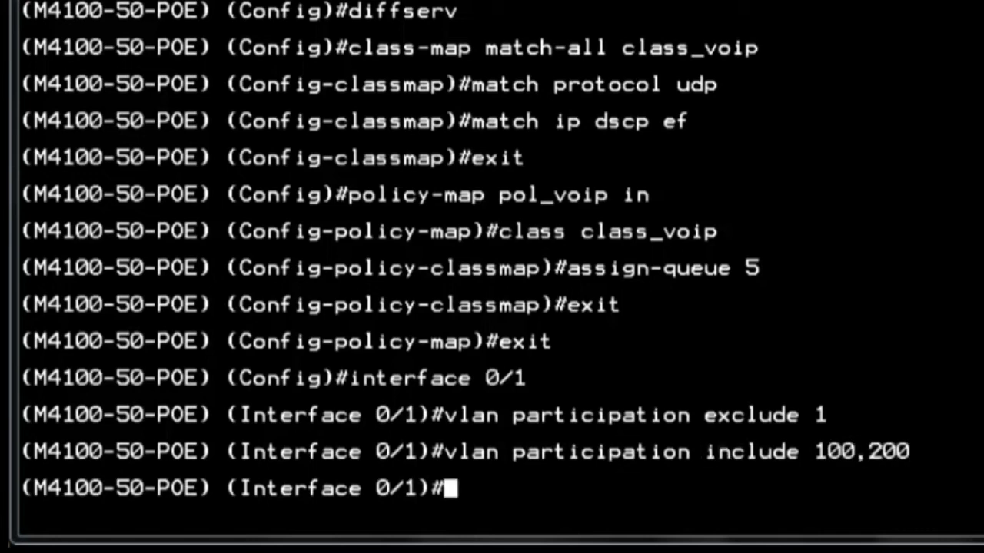
Tag VLAN 100, set voice VLAN 100, PVID 200 and inbound service-policy pol_voip on port 0/1
{"action": "type", "text": "vl"}
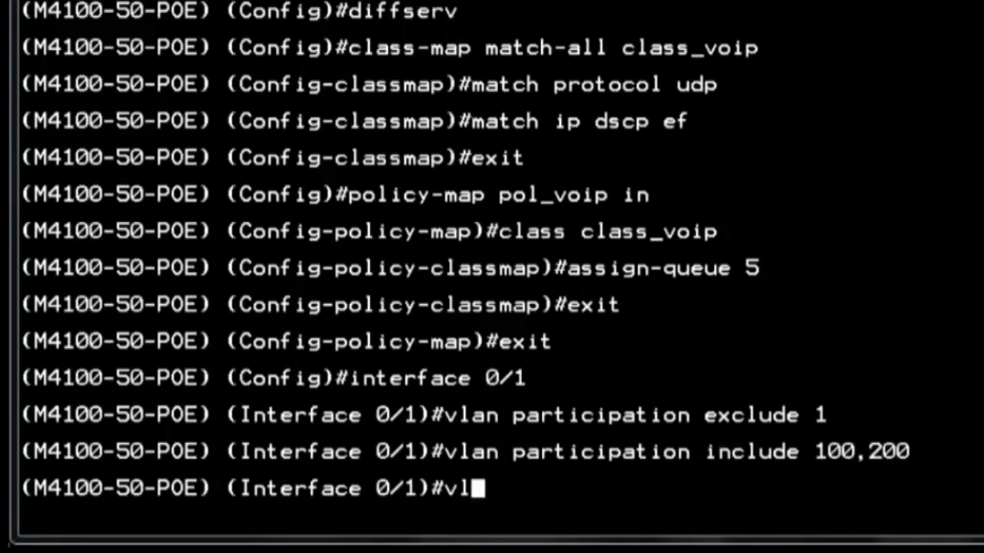
{"action": "type", "text": "an tagging 100"}
{"action": "key", "text": "Return"}
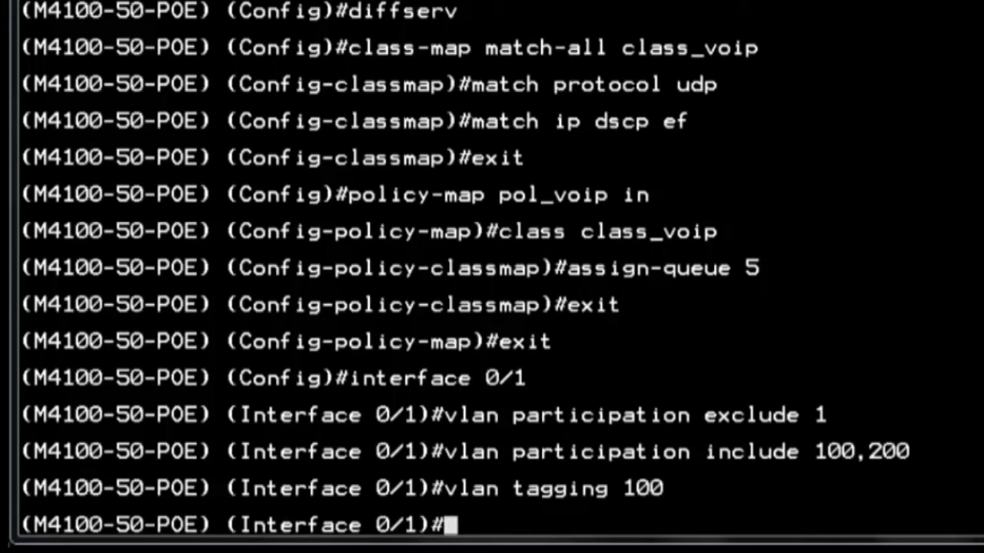
{"action": "type", "text": "voice vlan 1"}
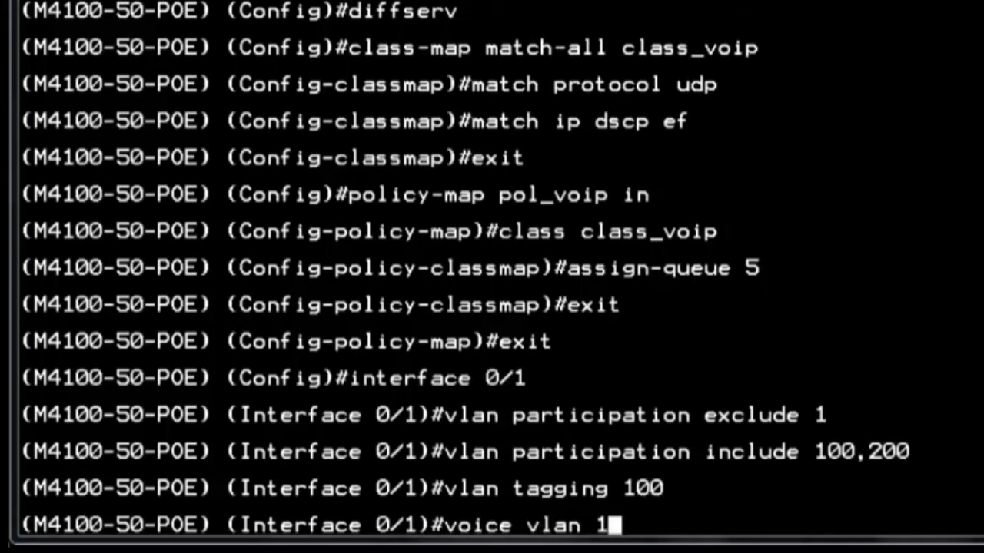
{"action": "type", "text": "00"}
{"action": "key", "text": "Return"}
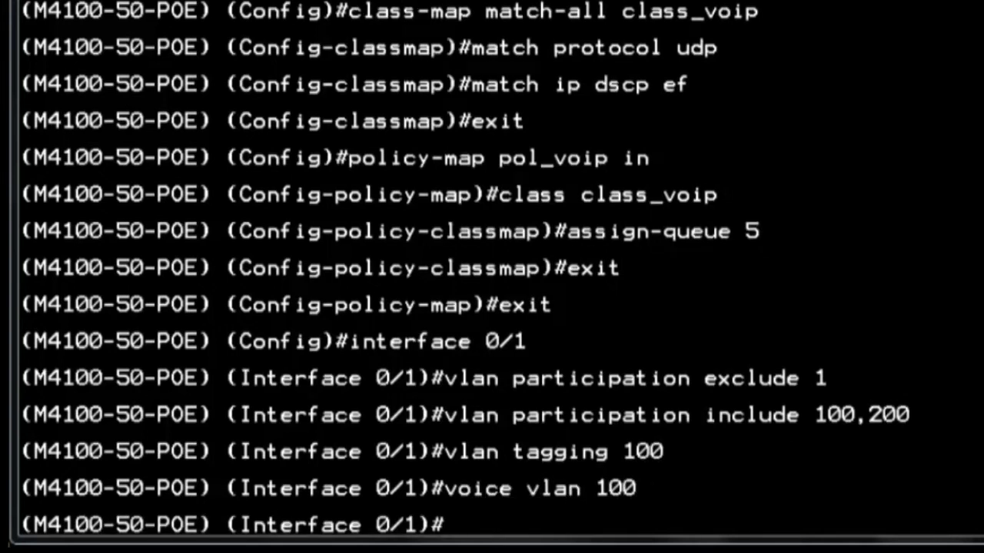
{"action": "type", "text": "vlan pvid 200"}
{"action": "key", "text": "Return"}
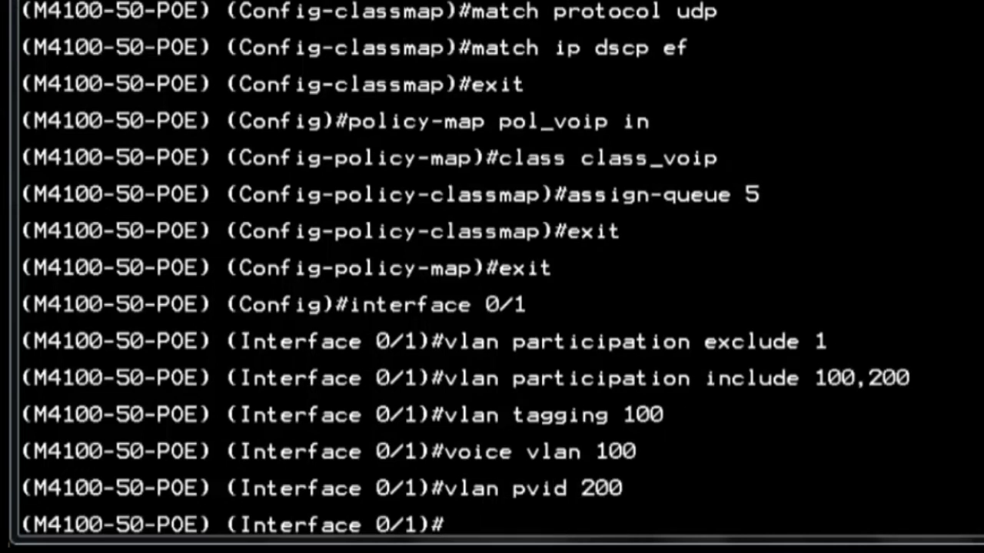
{"action": "type", "text": "service-policy in"}
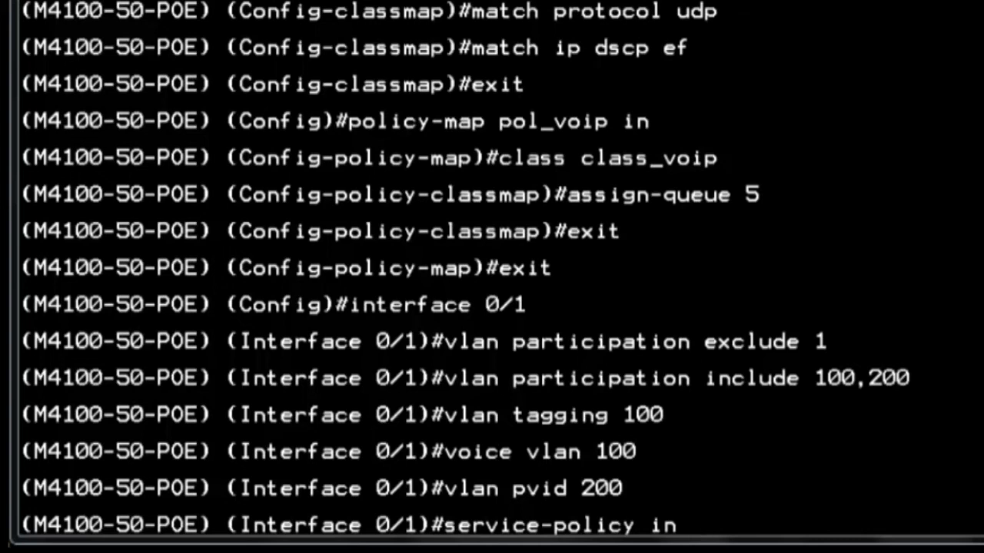
{"action": "type", "text": " pol_"}
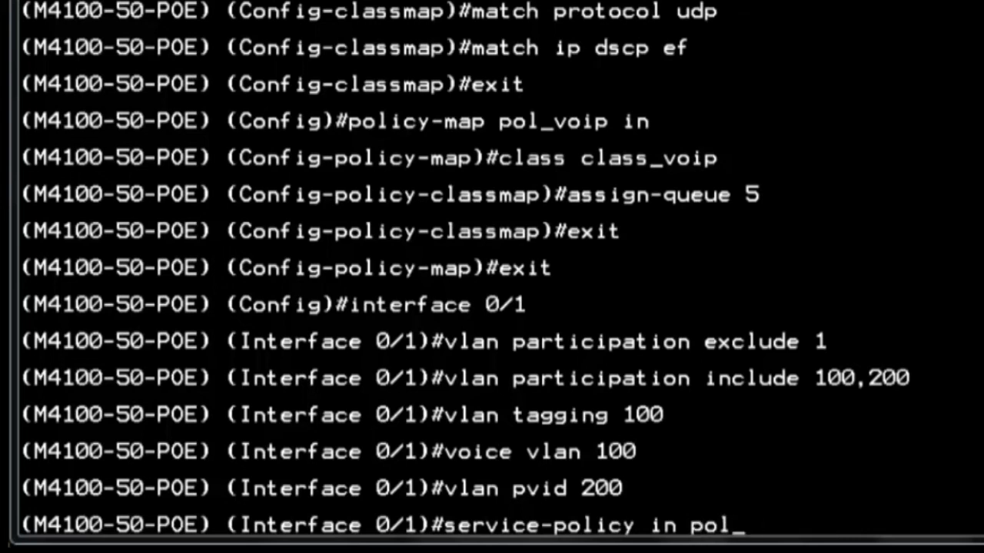
{"action": "type", "text": "voi"}
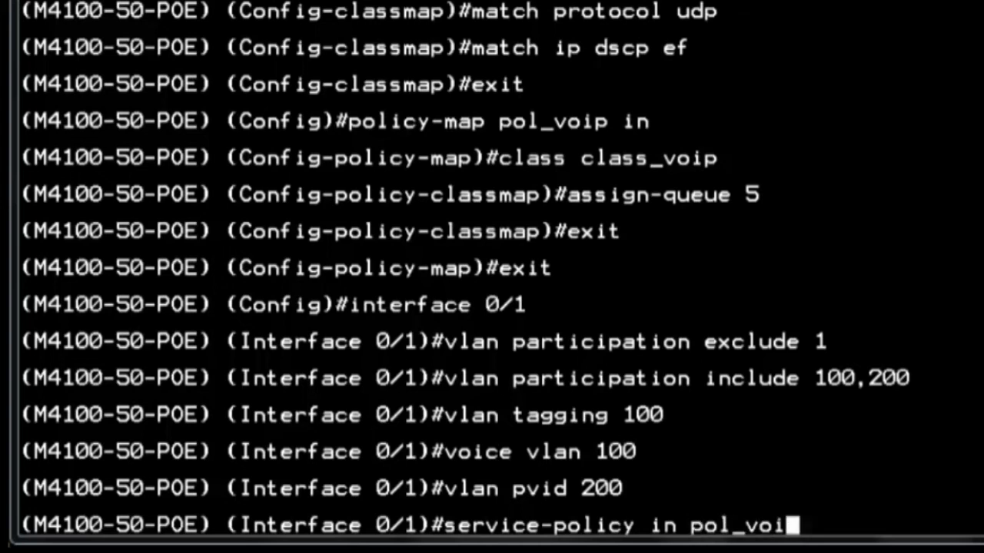
{"action": "type", "text": "p"}
{"action": "key", "text": "Return"}
{"action": "type", "text": "ex"}
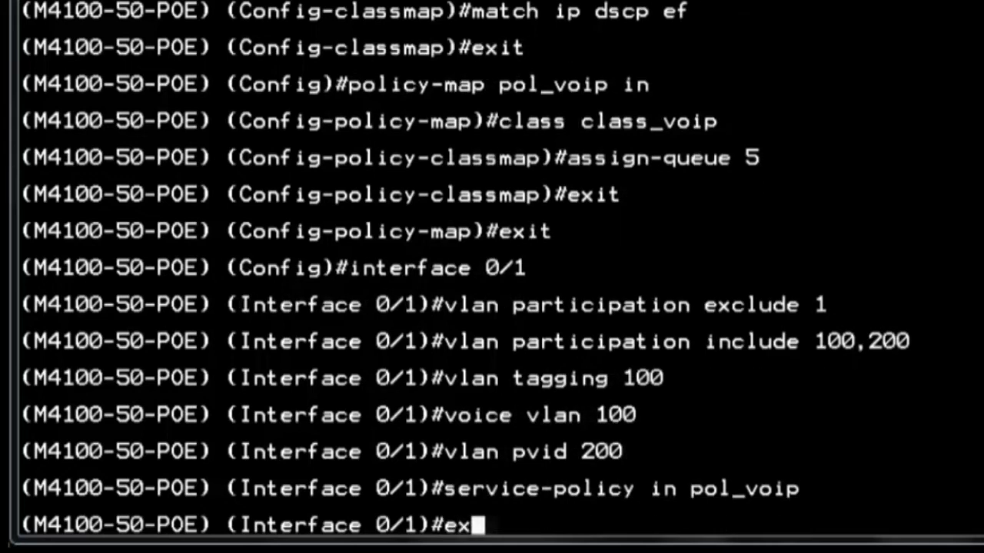
{"action": "type", "text": "it"}
{"action": "key", "text": "Return"}
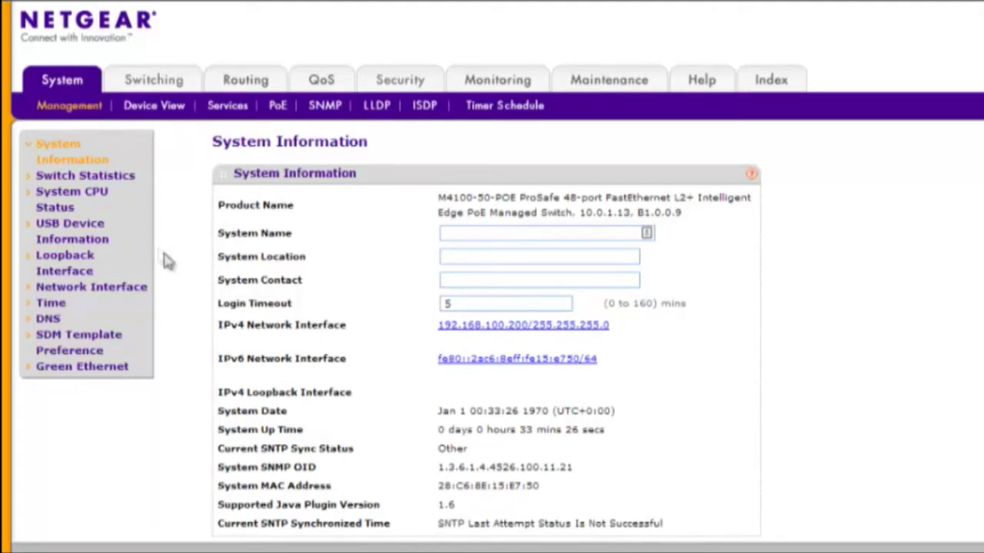
Enable Voice VLAN Admin Mode on the Switching > VLAN > Advanced Voice VLAN page
{"action": "left_click", "coordinate": [150, 87]}
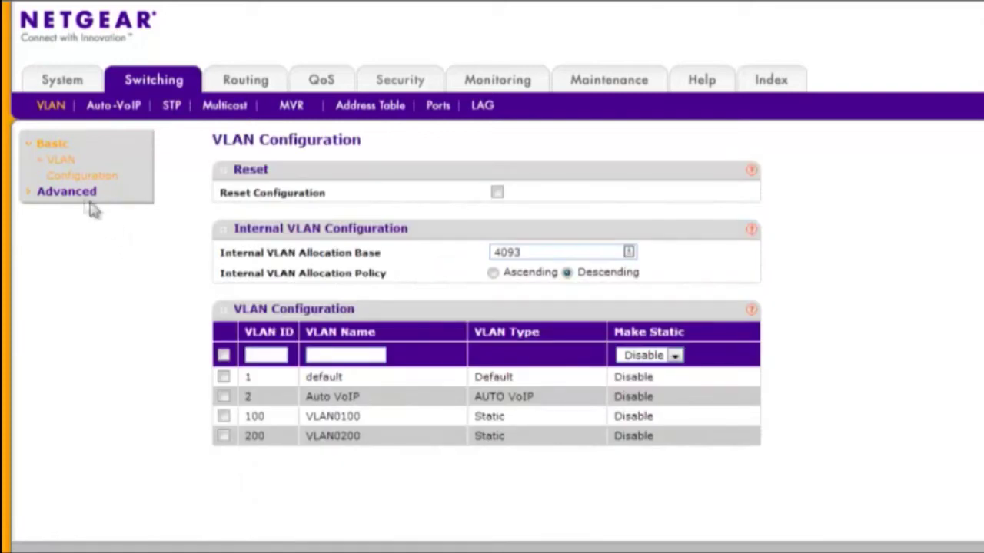
{"action": "left_click", "coordinate": [67, 192]}
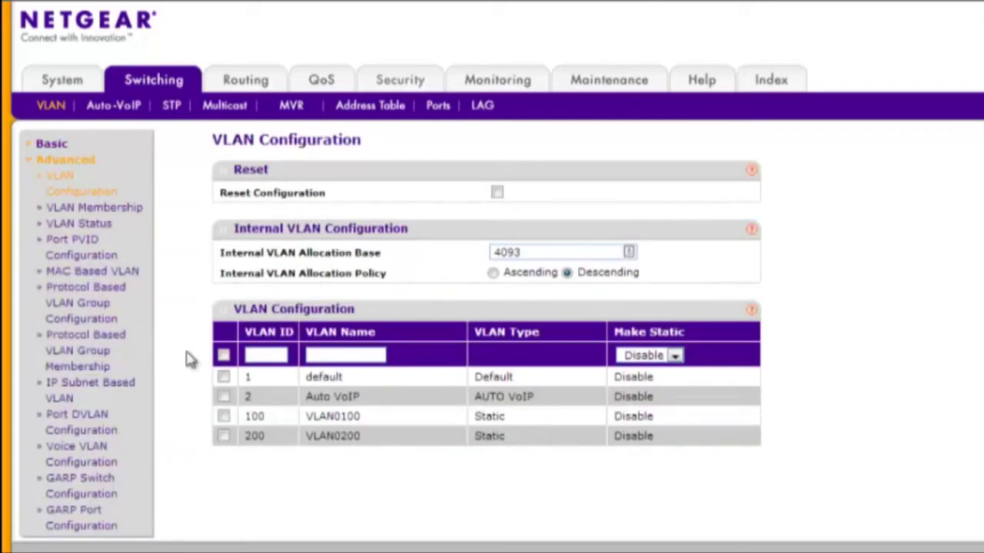
{"action": "left_click", "coordinate": [99, 453]}
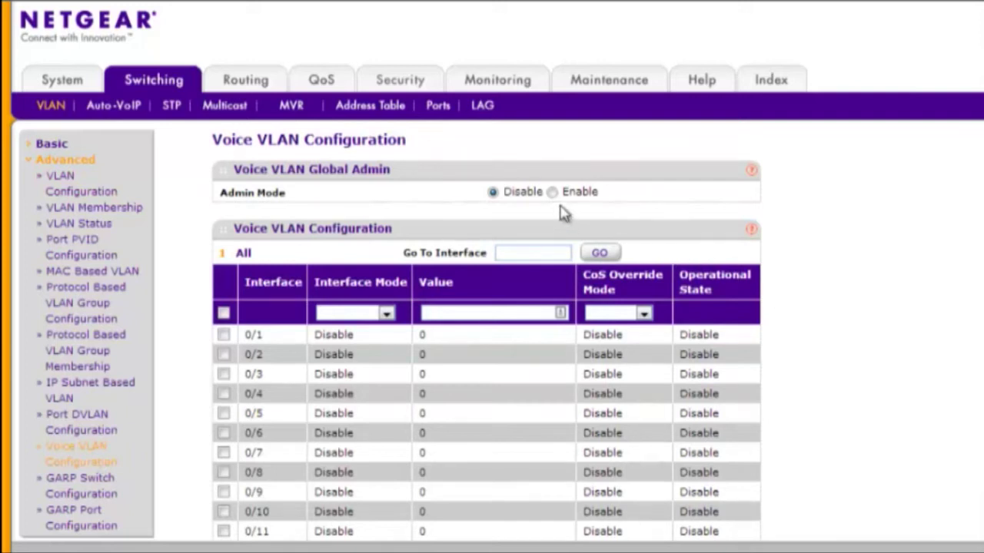
{"action": "left_click", "coordinate": [551, 193]}
Give port 0/1 voice VLAN interface mode VLAN ID with value 100
{"action": "left_click", "coordinate": [223, 336]}
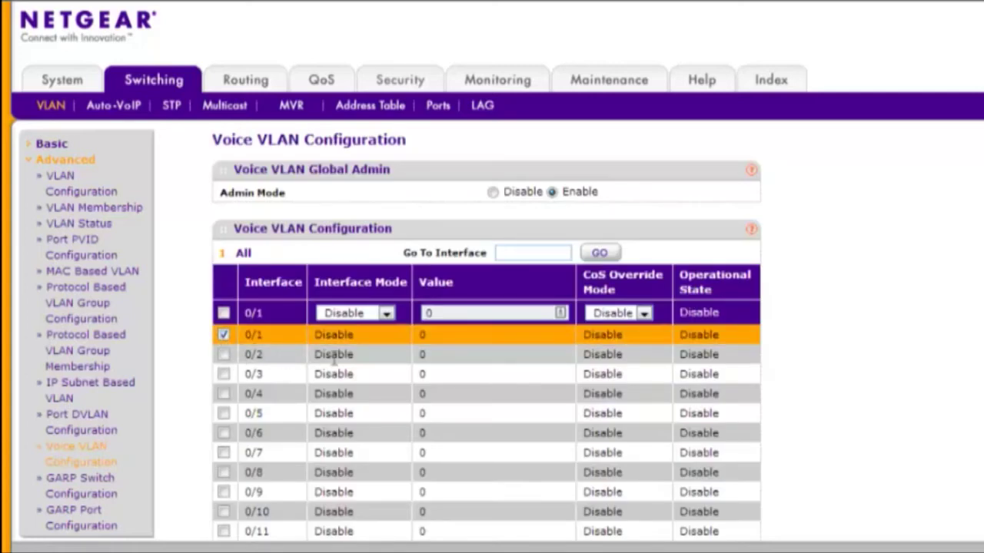
{"action": "left_click", "coordinate": [386, 315]}
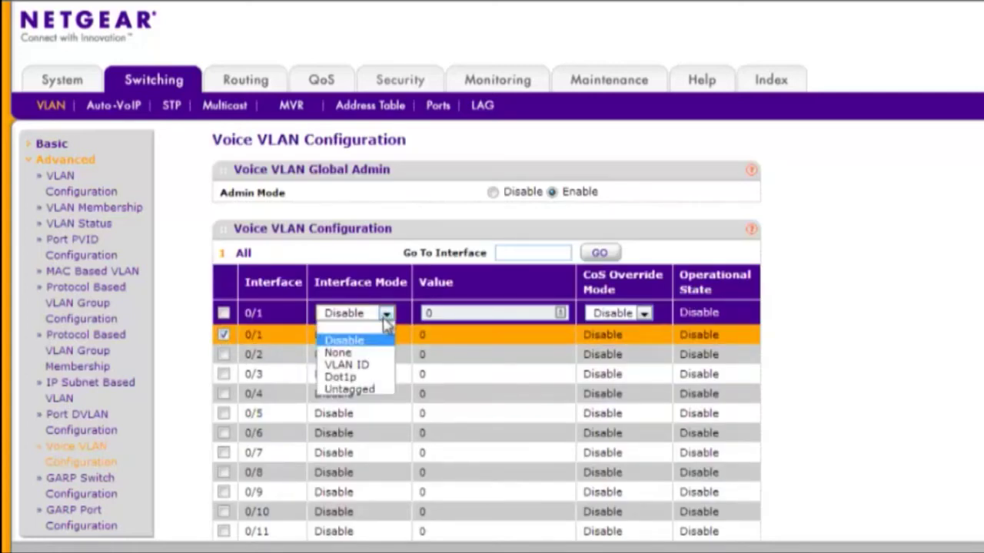
{"action": "left_click", "coordinate": [378, 366]}
{"action": "left_click_drag", "start_coordinate": [431, 313], "coordinate": [404, 310]}
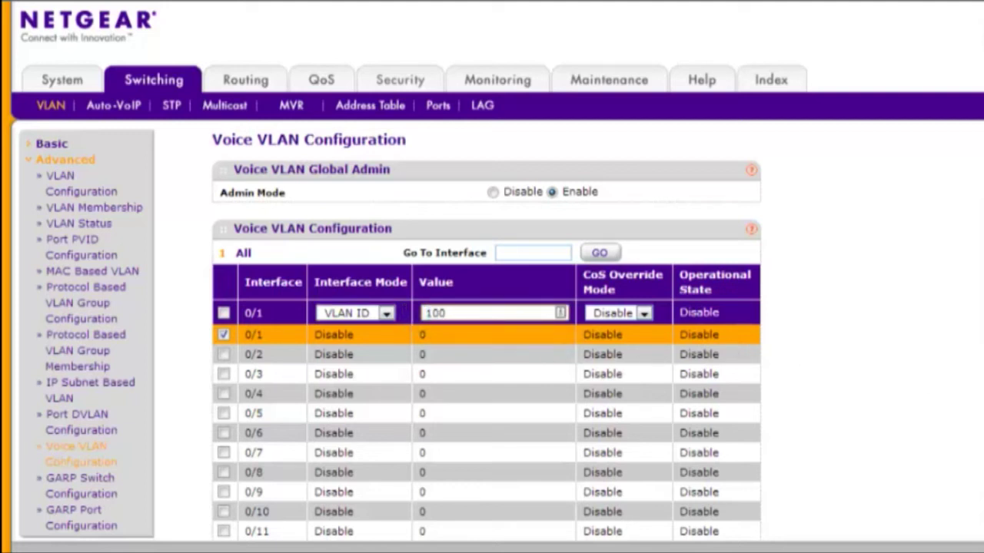
{"action": "key", "text": "Return"}
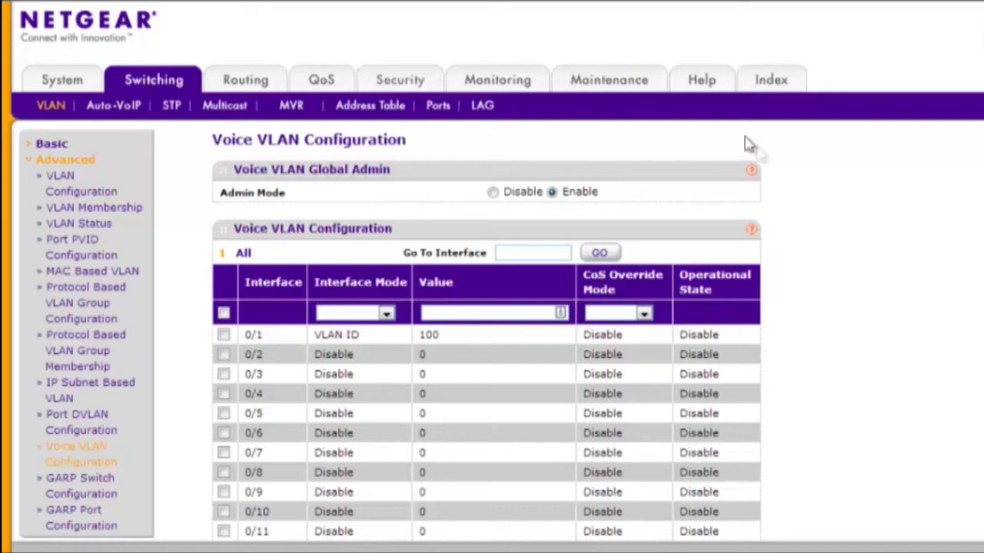
{"action": "left_click", "coordinate": [318, 80]}
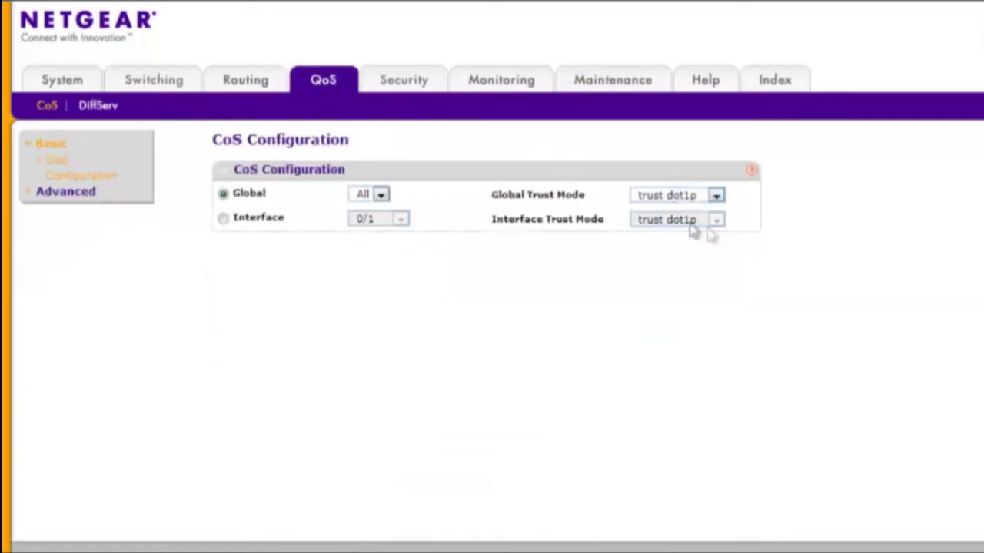
In 802.1p to Queue Mapping for interface 0/1, map priority 5 to queue 5
{"action": "left_click", "coordinate": [65, 192]}
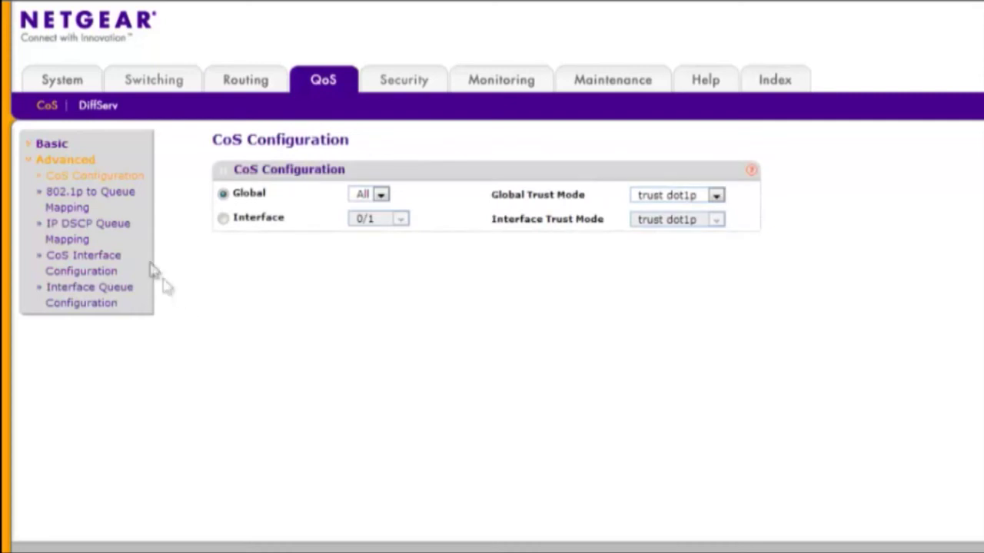
{"action": "left_click", "coordinate": [114, 205]}
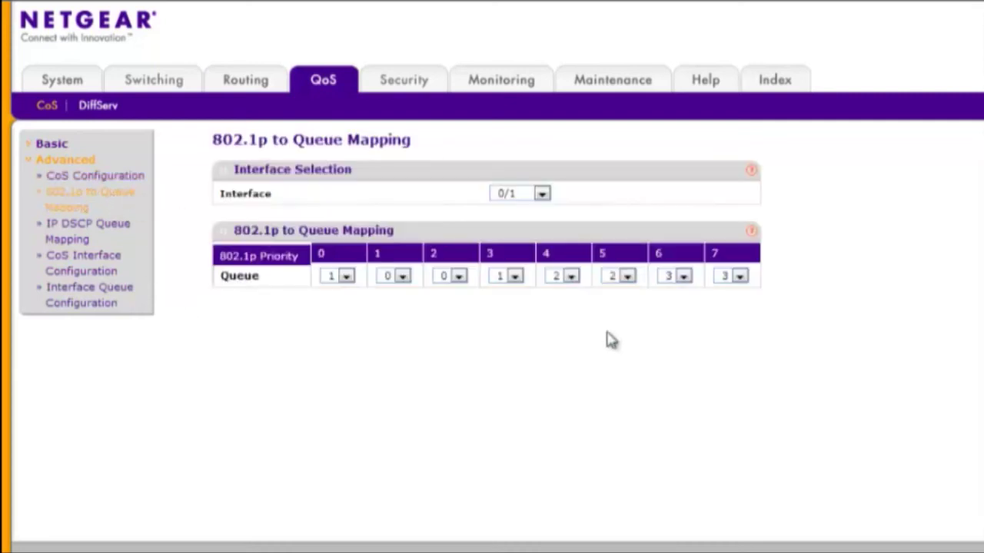
{"action": "left_click", "coordinate": [542, 195]}
{"action": "left_click", "coordinate": [542, 198]}
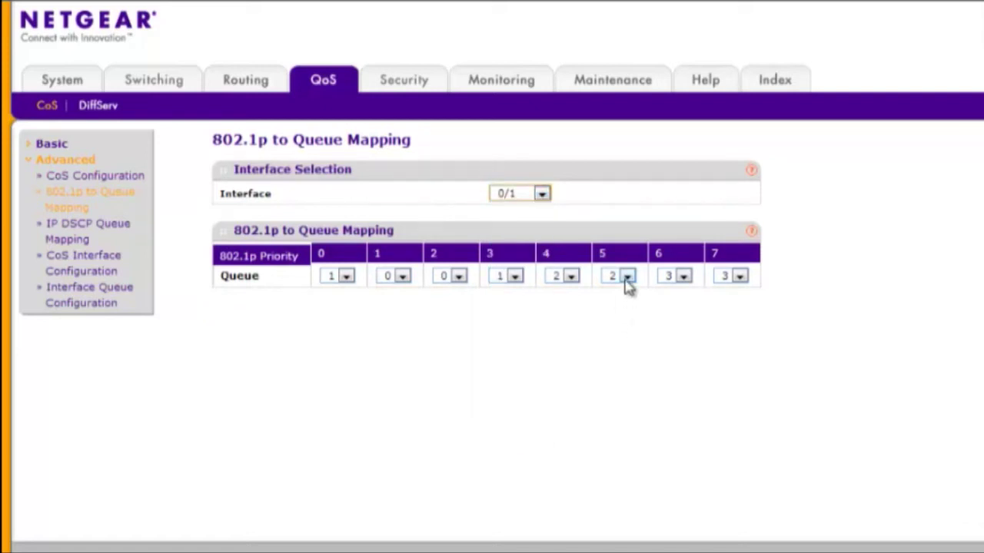
{"action": "left_click", "coordinate": [626, 277]}
{"action": "left_click", "coordinate": [621, 352]}
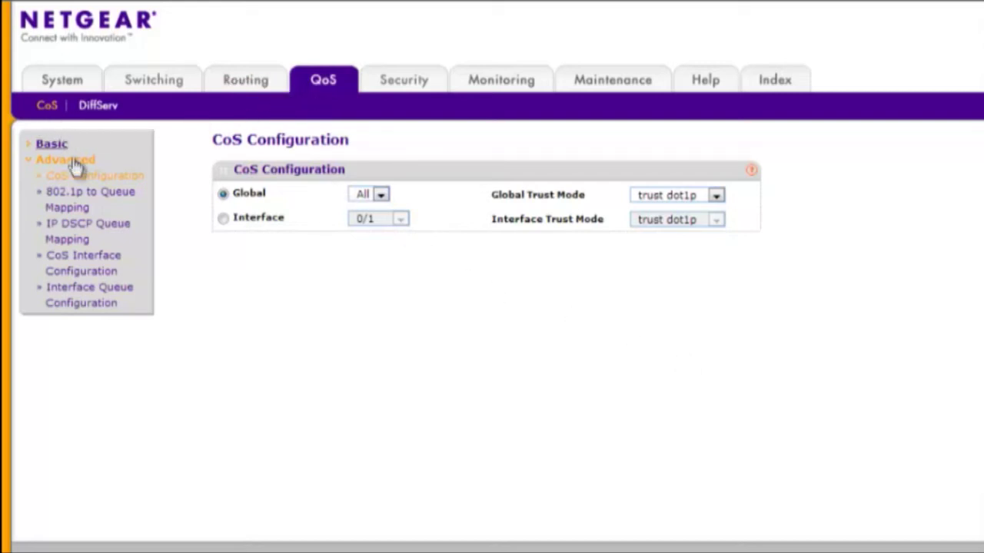
Set queue ID 5 to Strict scheduler type on all interfaces in Interface Queue Configuration
{"action": "left_click", "coordinate": [121, 292]}
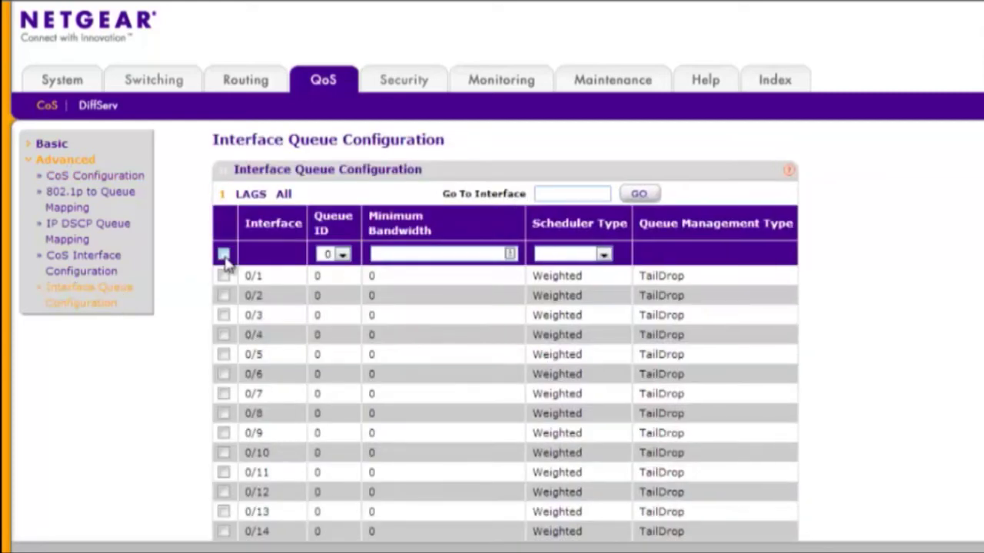
{"action": "left_click", "coordinate": [223, 254]}
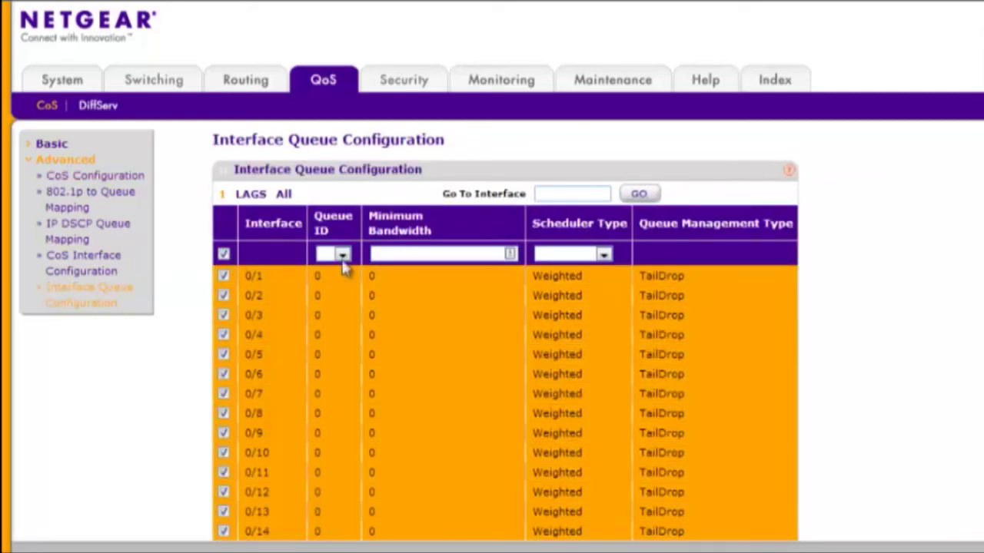
{"action": "left_click", "coordinate": [342, 254]}
{"action": "left_click", "coordinate": [331, 338]}
{"action": "left_click", "coordinate": [604, 255]}
{"action": "left_click", "coordinate": [555, 279]}
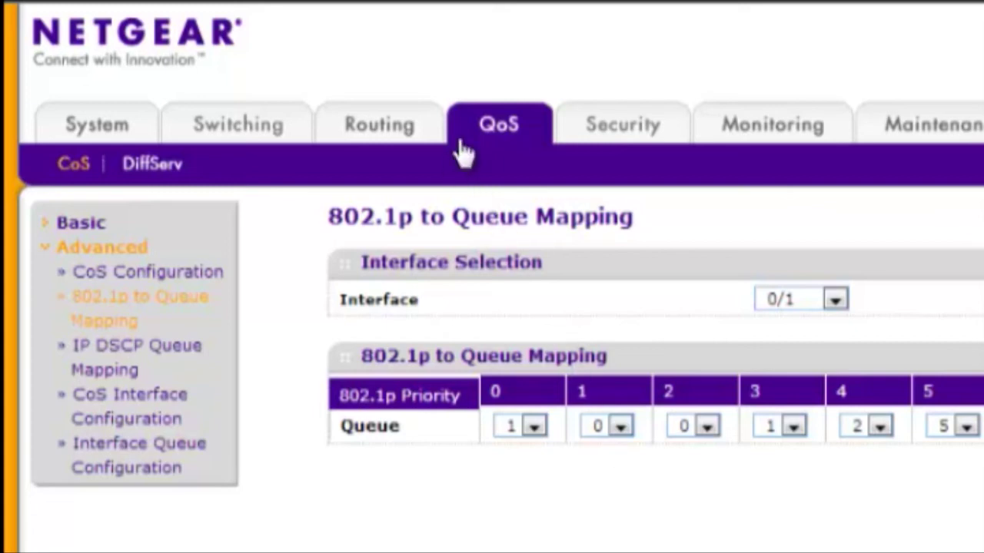
Go to the QoS DiffServ advanced configuration page
{"action": "left_click", "coordinate": [162, 171]}
{"action": "left_click", "coordinate": [119, 275]}
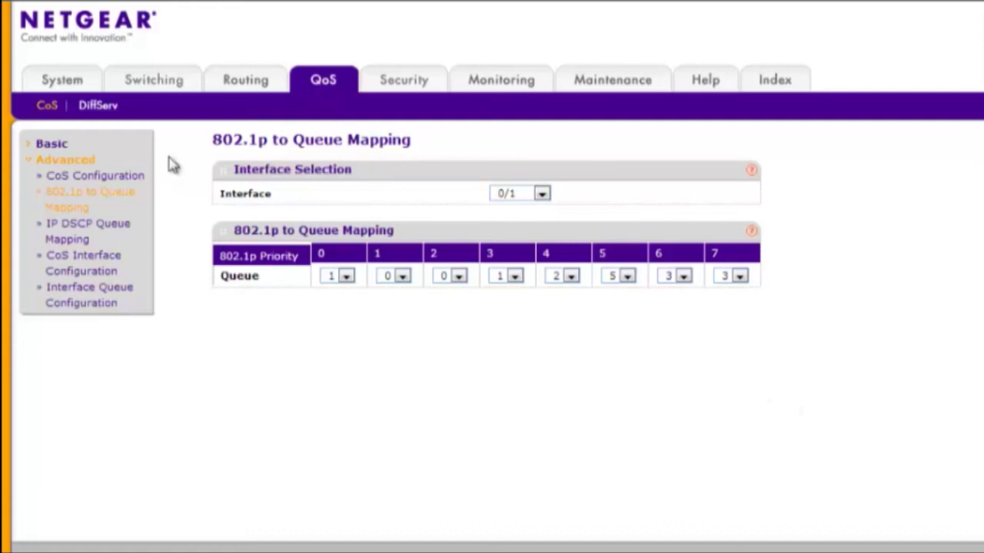
{"action": "left_click", "coordinate": [93, 105]}
Add DiffServ class class_voip with class type All and open its match settings
{"action": "left_click", "coordinate": [69, 177]}
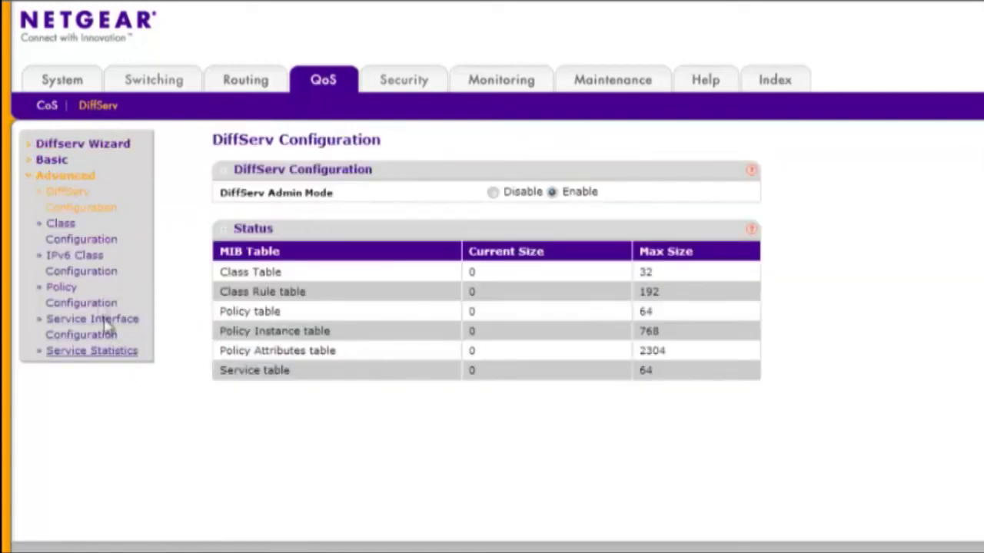
{"action": "left_click", "coordinate": [79, 243]}
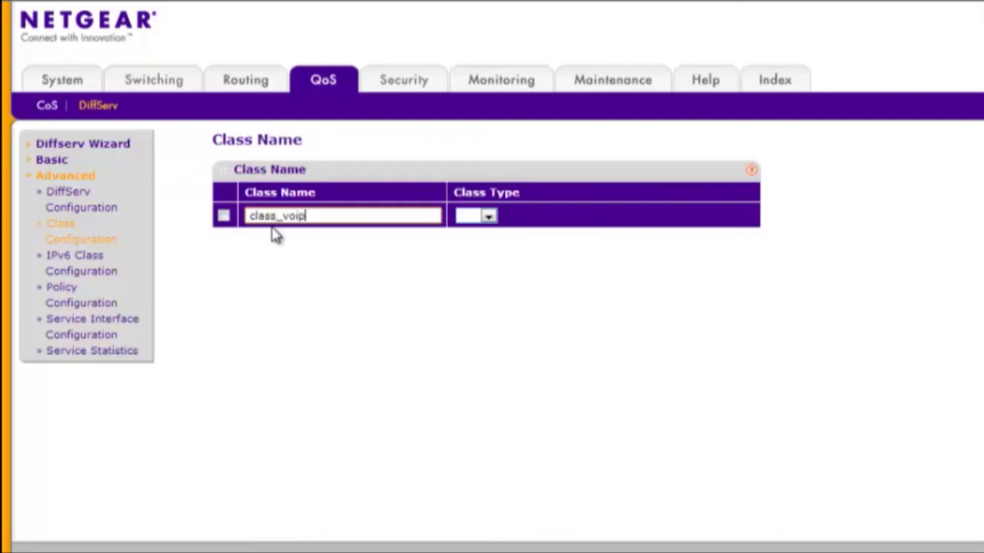
{"action": "left_click", "coordinate": [486, 217]}
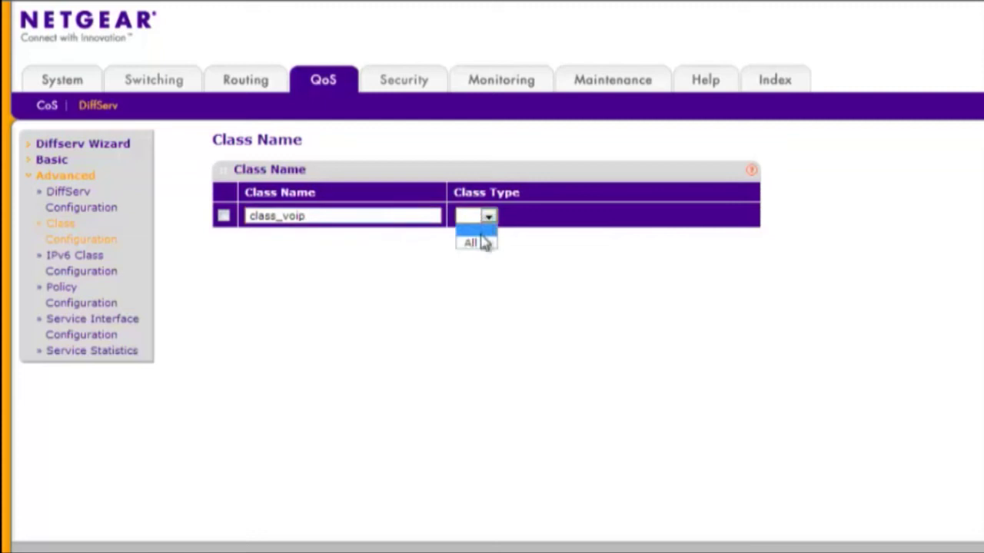
{"action": "left_click", "coordinate": [484, 243]}
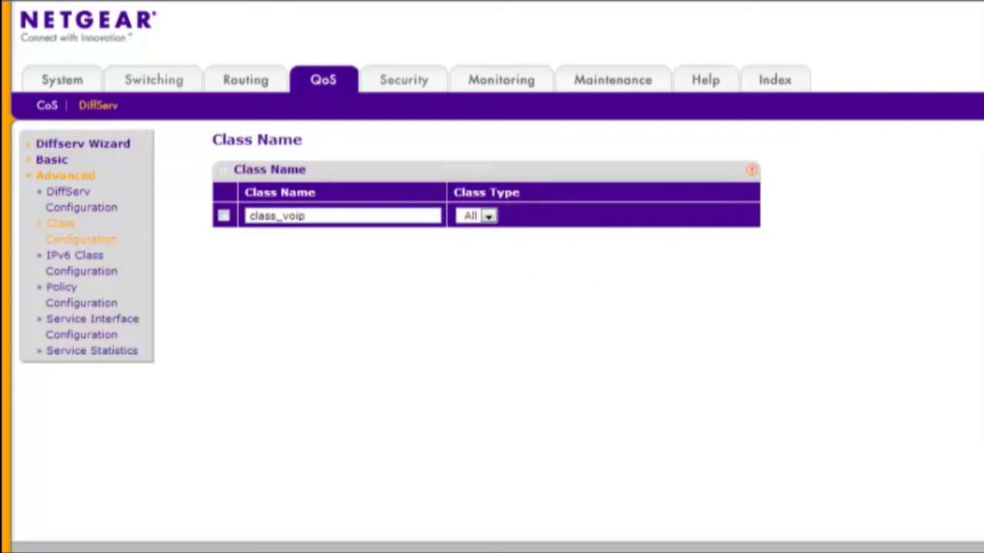
{"action": "left_click", "coordinate": [960, 523]}
{"action": "left_click", "coordinate": [277, 239]}
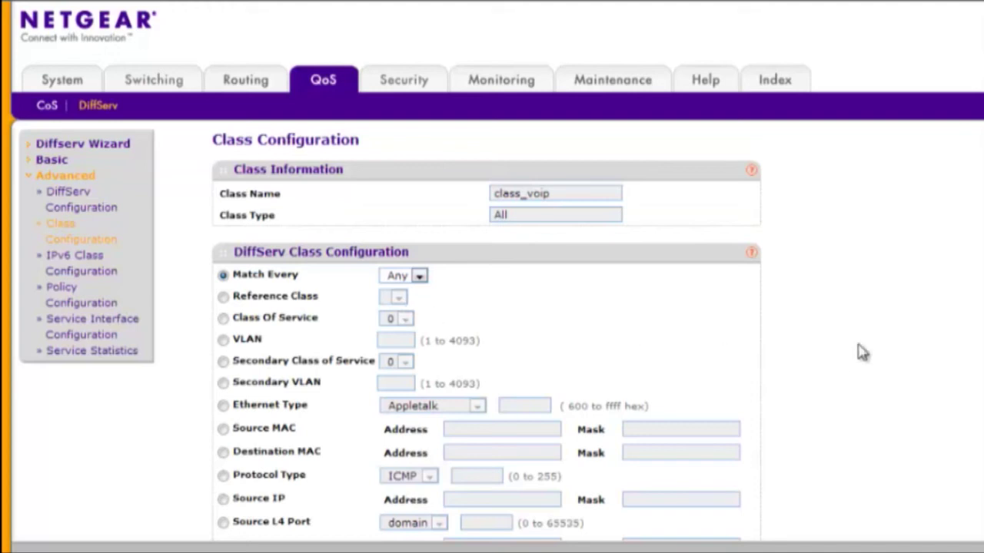
Make class_voip match protocol type UDP and IP DSCP EF
{"action": "scroll", "coordinate": [861, 352], "scroll_direction": "down", "scroll_amount": 1}
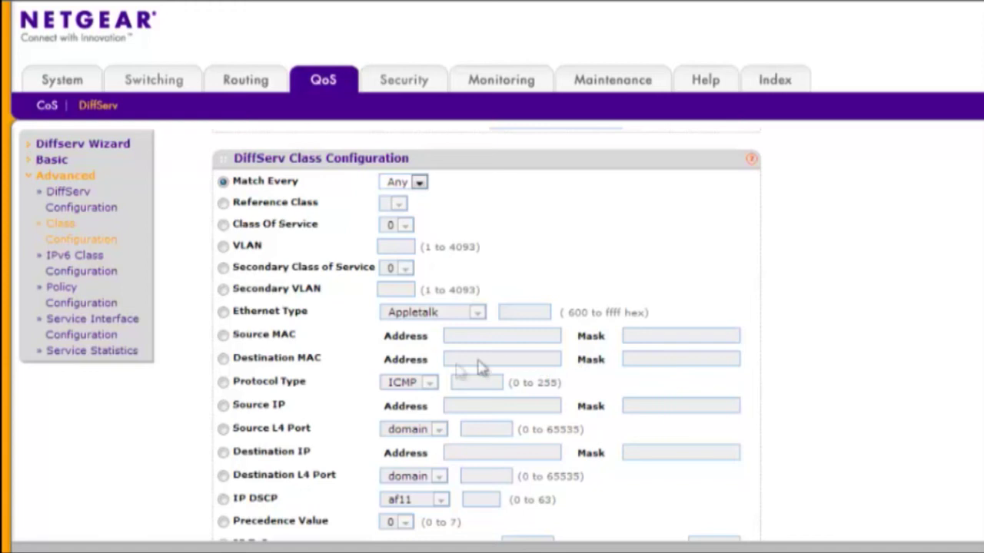
{"action": "left_click", "coordinate": [224, 384]}
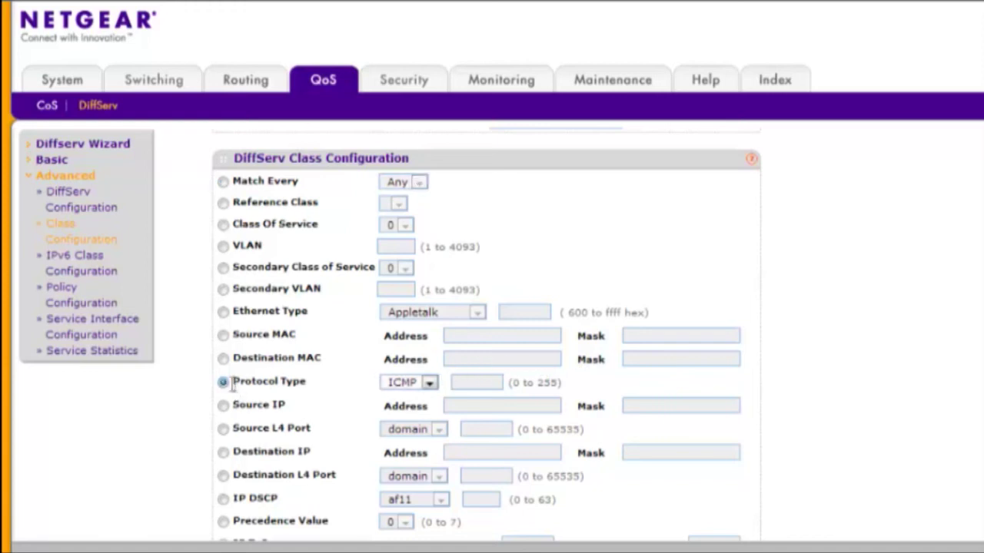
{"action": "left_click", "coordinate": [418, 388]}
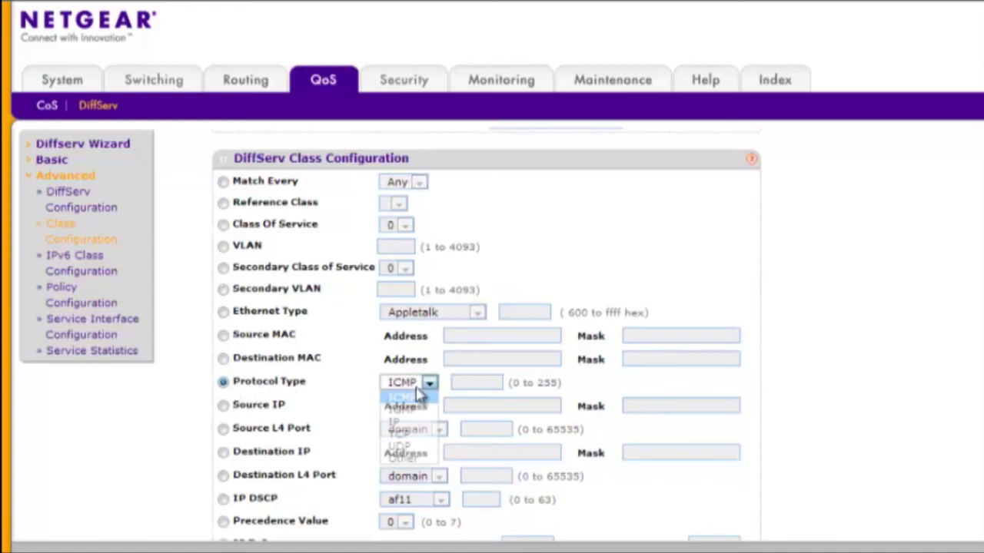
{"action": "left_click", "coordinate": [399, 446]}
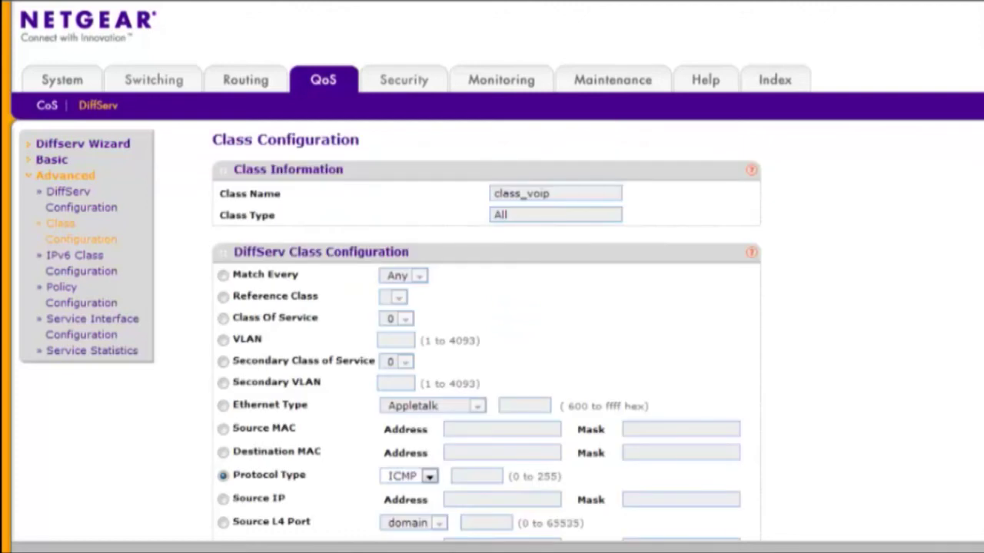
{"action": "scroll", "coordinate": [486, 346], "scroll_direction": "down", "scroll_amount": 3}
{"action": "scroll", "coordinate": [485, 346], "scroll_direction": "down", "scroll_amount": 3}
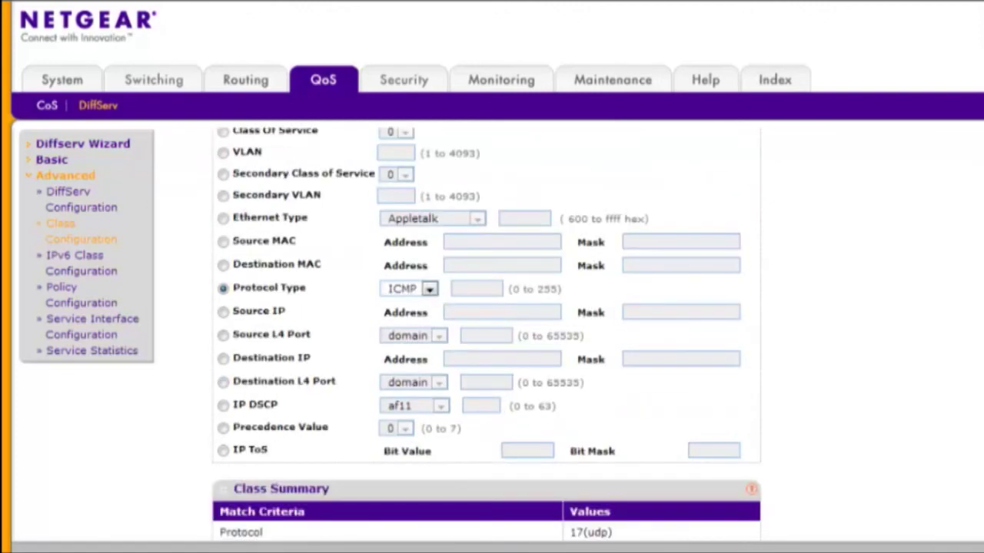
{"action": "left_click", "coordinate": [224, 407]}
{"action": "left_click", "coordinate": [441, 406]}
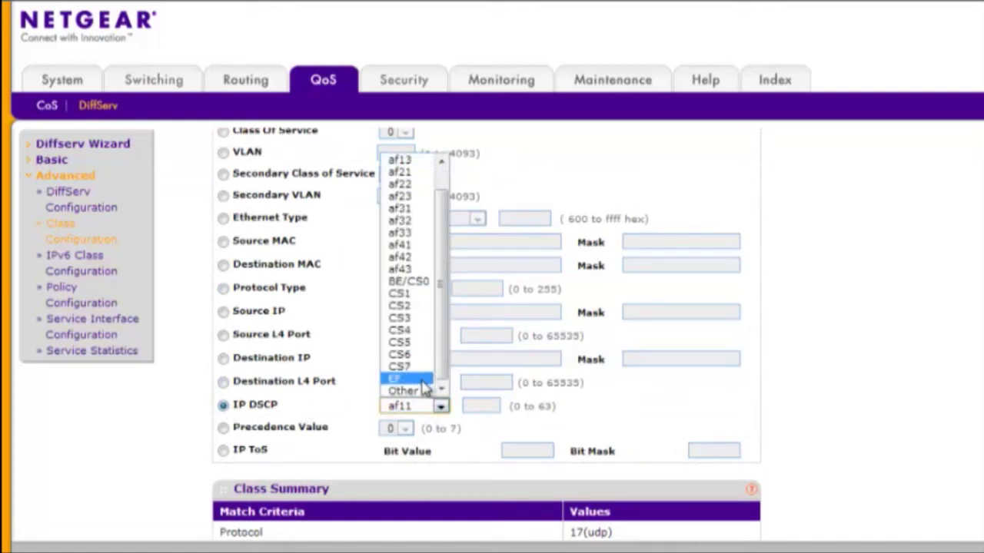
{"action": "left_click", "coordinate": [394, 379]}
Add a Class Of Service 5 match to class_voip
{"action": "scroll", "coordinate": [225, 232], "scroll_direction": "up", "scroll_amount": 3}
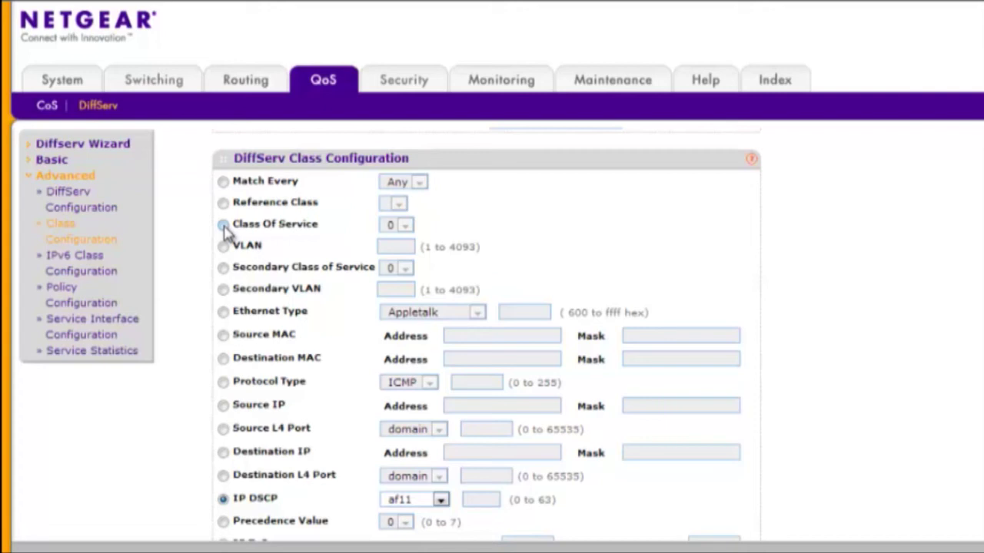
{"action": "left_click", "coordinate": [223, 226]}
{"action": "left_click", "coordinate": [405, 225]}
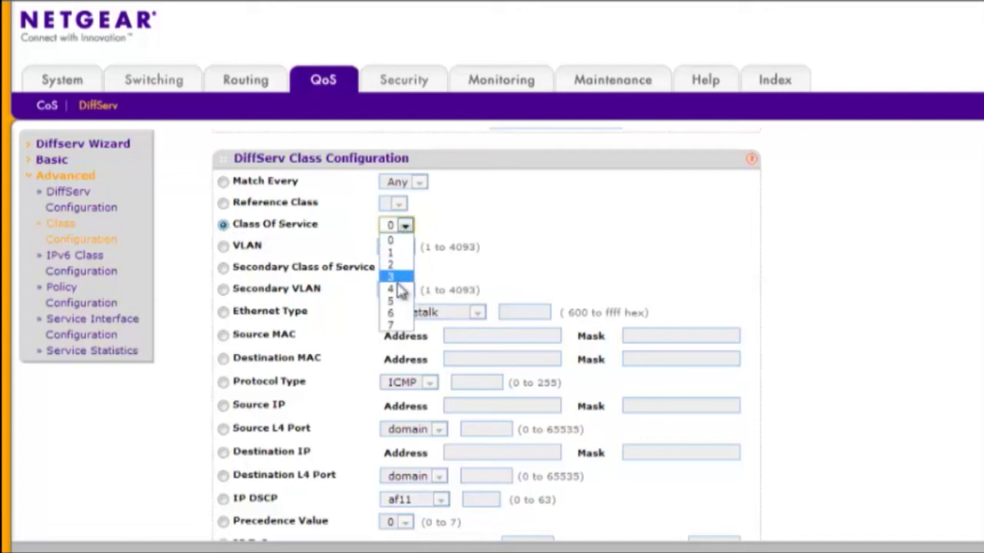
{"action": "left_click", "coordinate": [399, 301]}
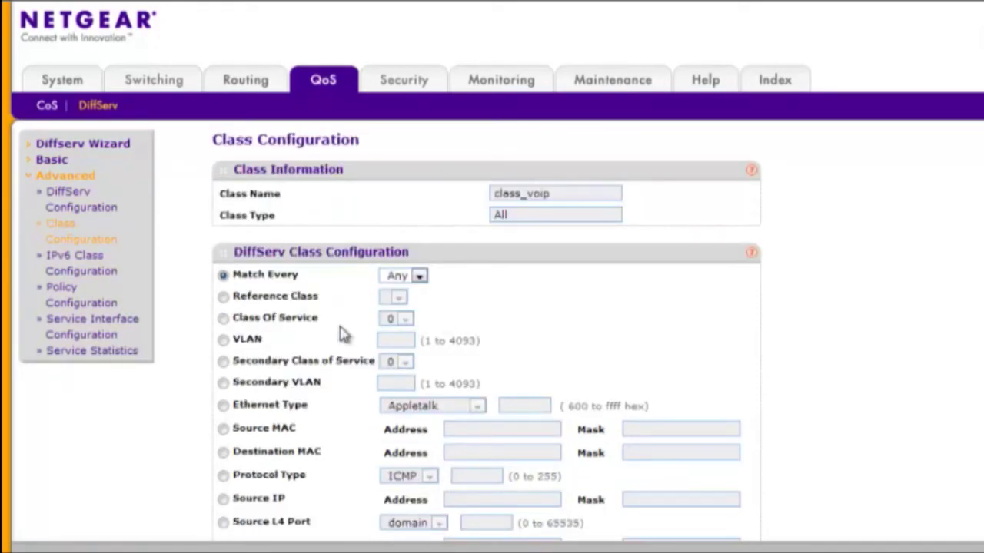
Create policy pol_voip with member class class_voip
{"action": "left_click", "coordinate": [83, 305]}
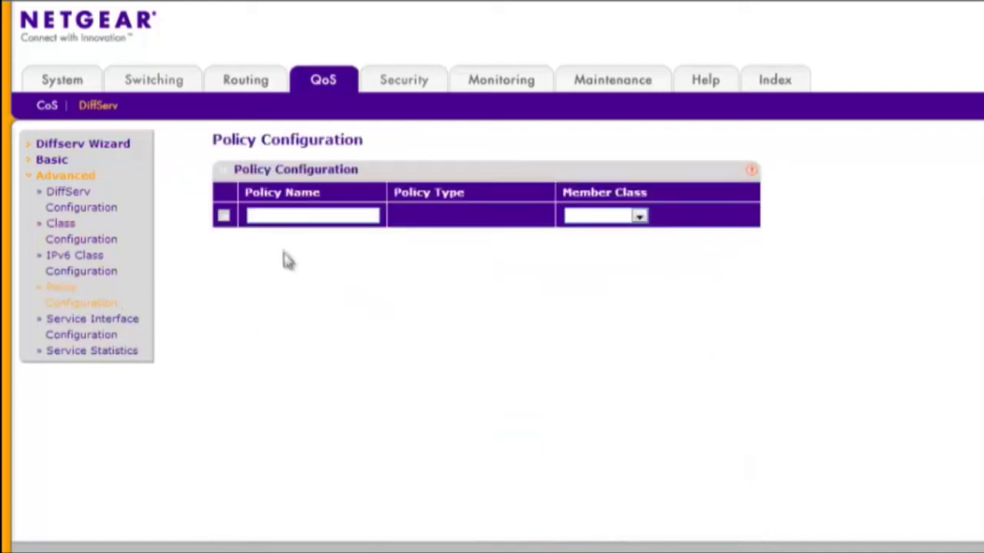
{"action": "type", "text": "pol_voi"}
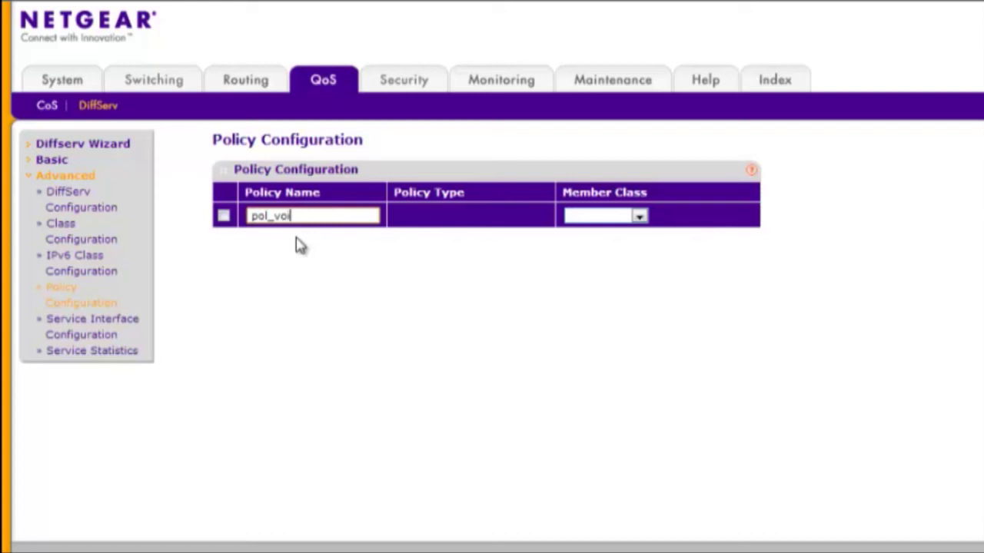
{"action": "type", "text": "p"}
{"action": "left_click", "coordinate": [637, 217]}
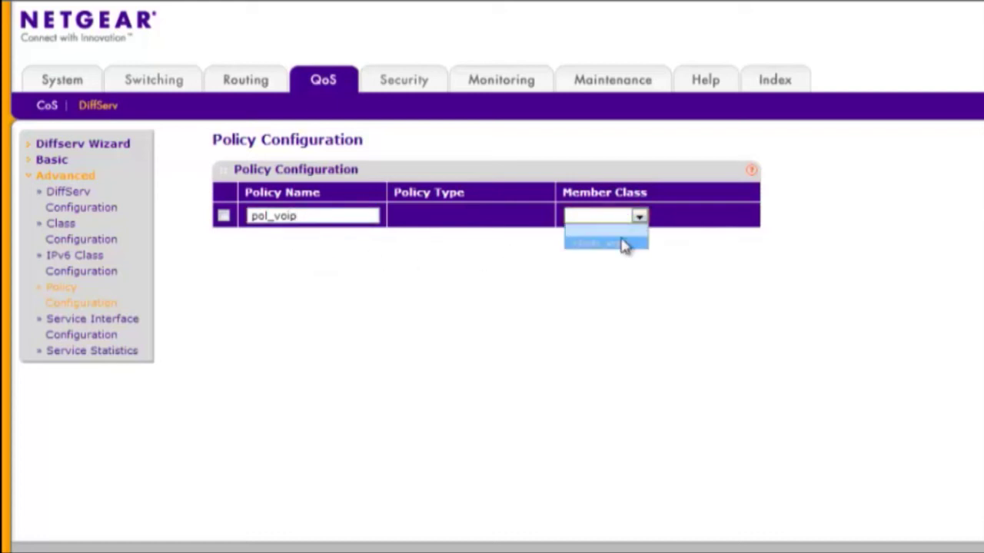
{"action": "left_click", "coordinate": [622, 243]}
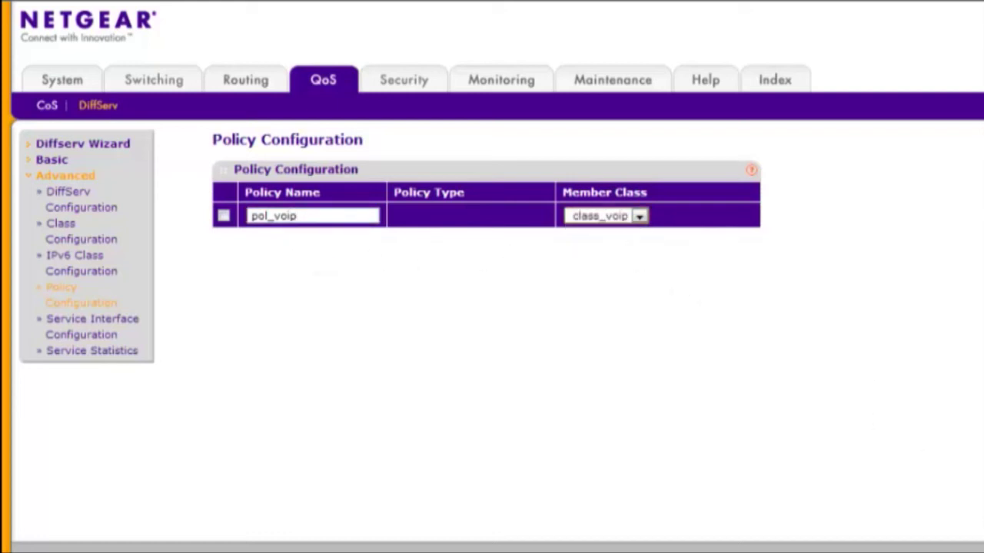
{"action": "key", "text": "Return"}
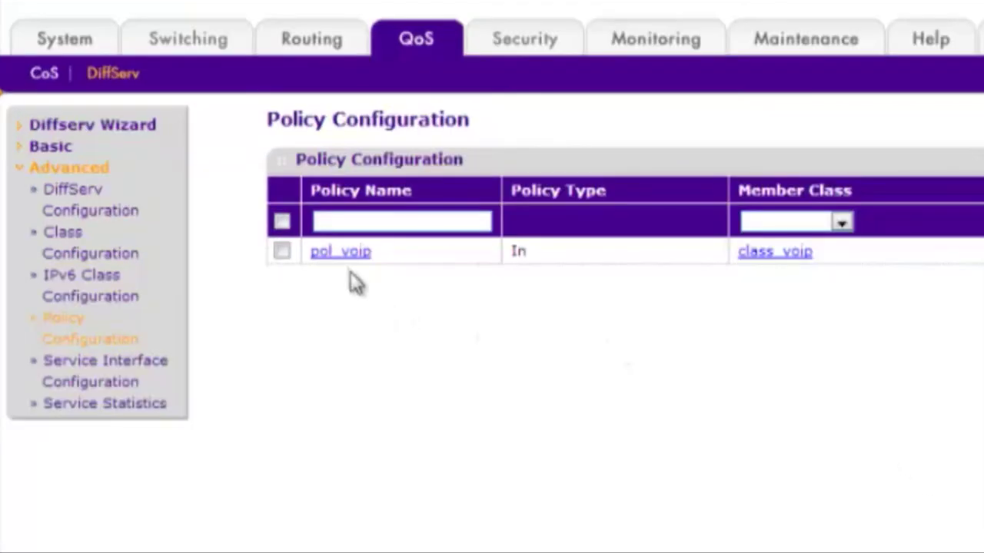
Set Assign Queue to 5 for class_voip in policy pol_voip
{"action": "left_click", "coordinate": [344, 257]}
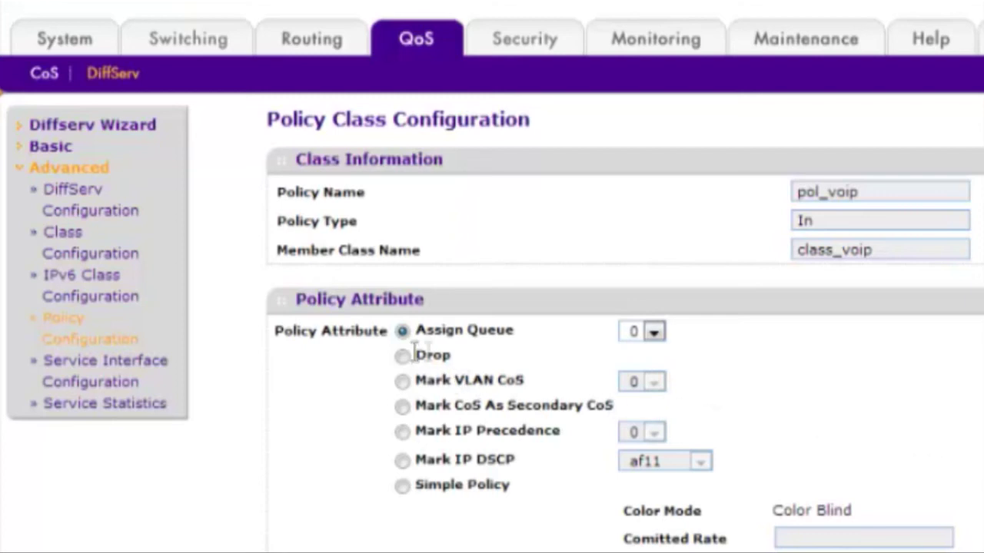
{"action": "left_click", "coordinate": [654, 332]}
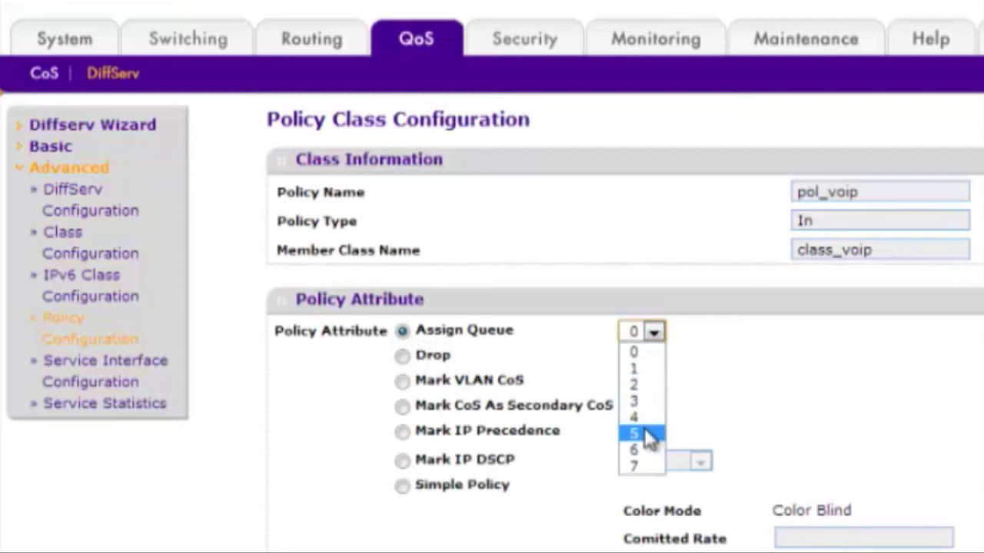
{"action": "left_click", "coordinate": [650, 433]}
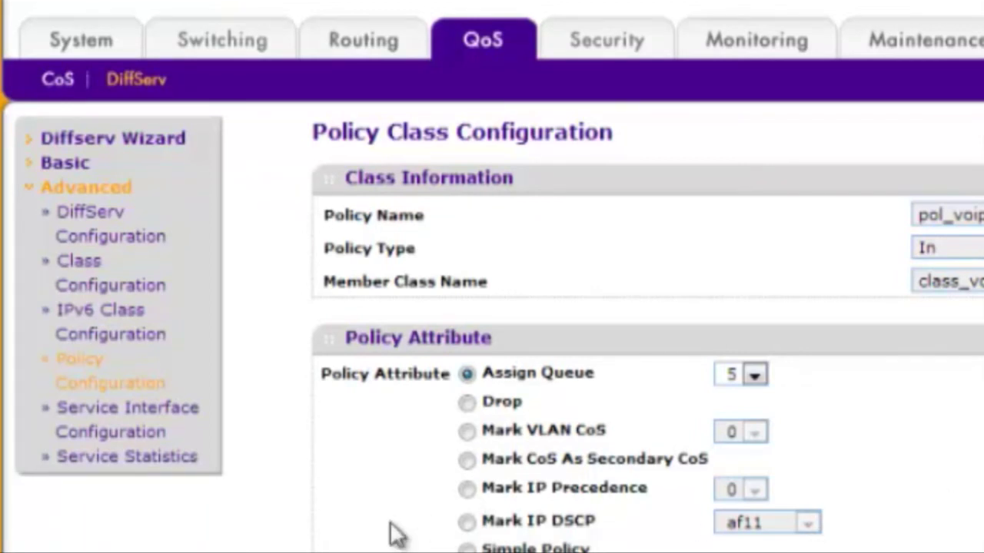
{"action": "left_click", "coordinate": [174, 415]}
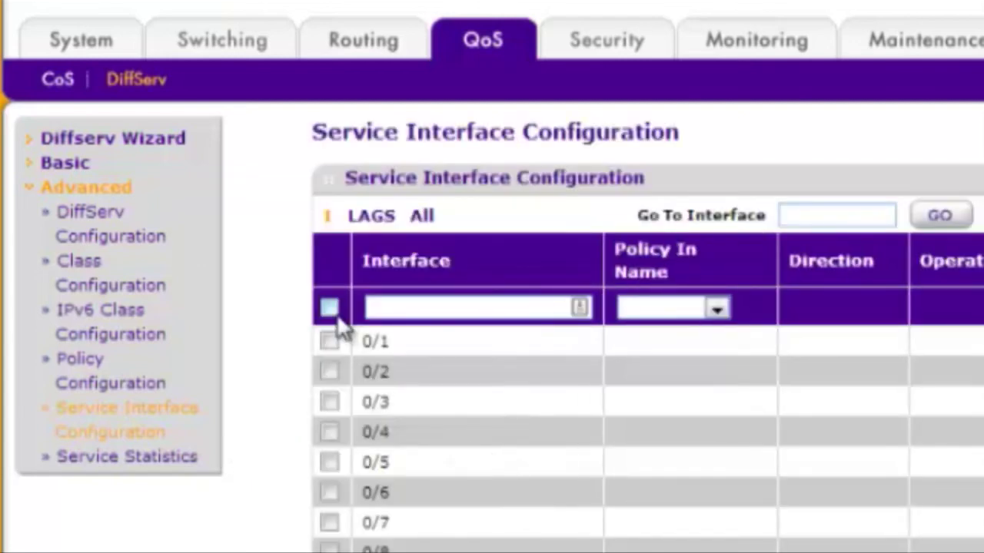
Select all interfaces and open the Policy In Name list to attach pol_voip
{"action": "left_click", "coordinate": [329, 308]}
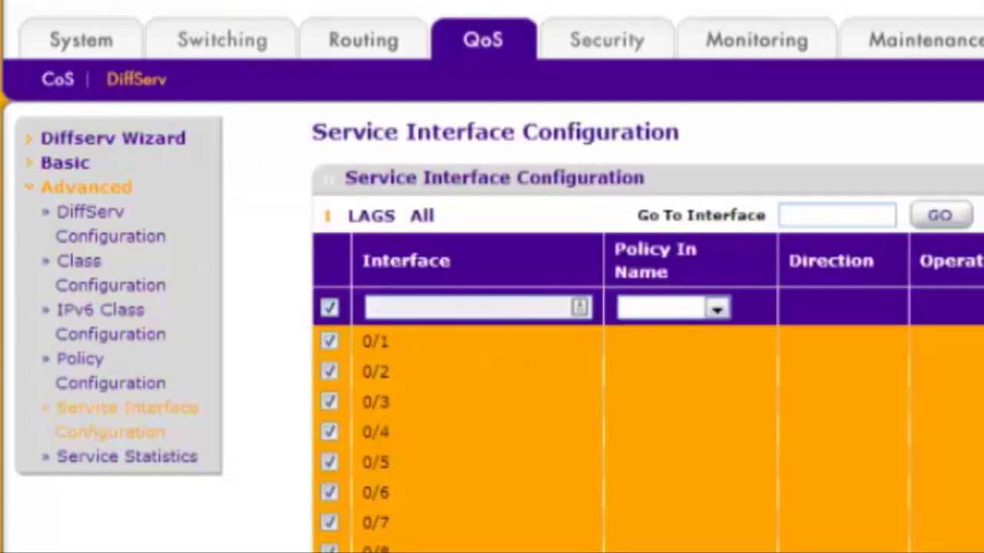
{"action": "left_click", "coordinate": [715, 309]}
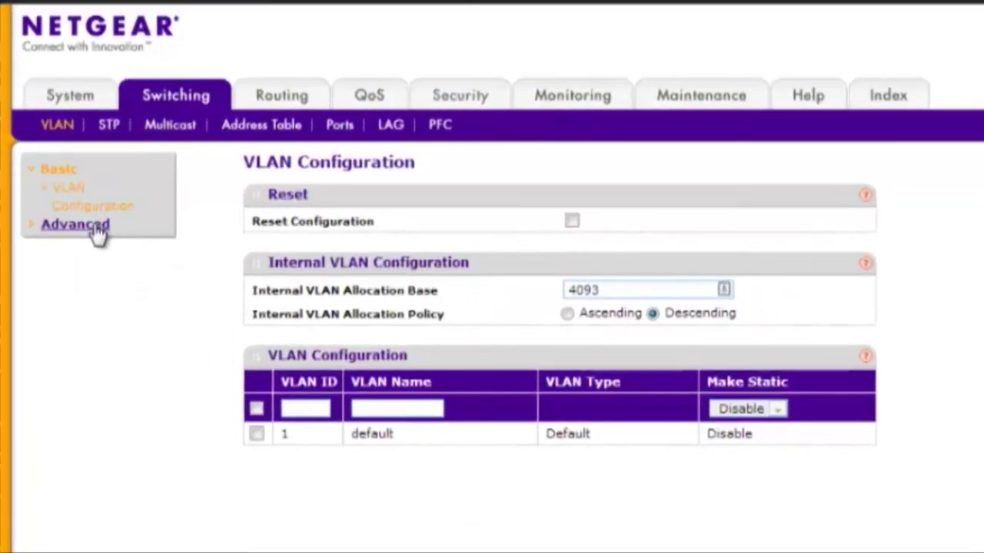
Expand the Advanced VLAN settings and enter the name 'VLAN' for the new VLAN 5
{"action": "left_click", "coordinate": [73, 154]}
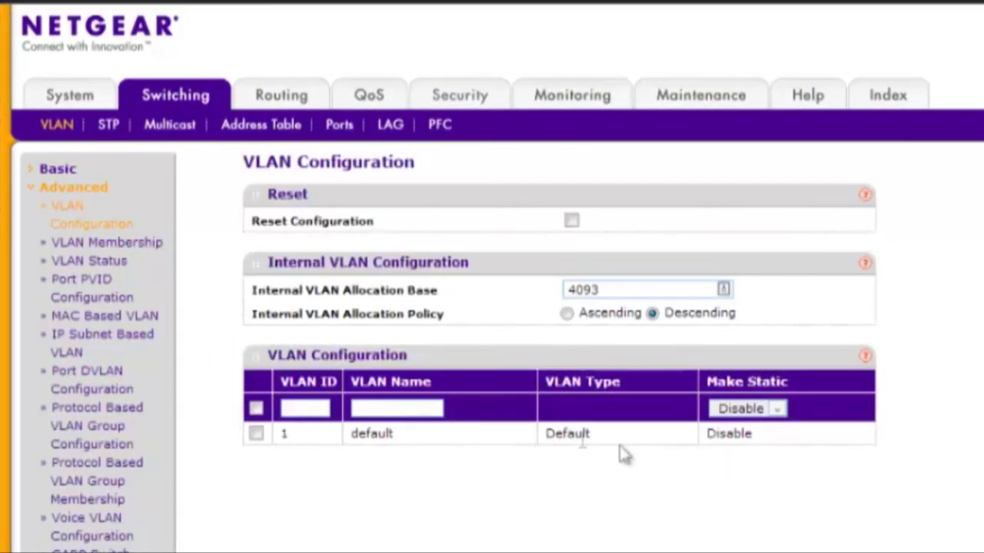
{"action": "left_click", "coordinate": [400, 415]}
{"action": "type", "text": "VLAN"}
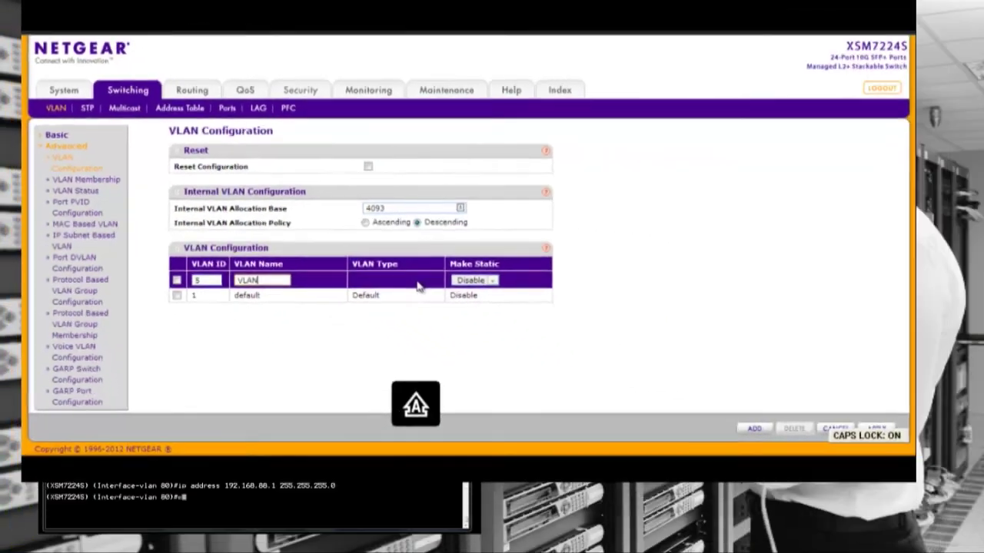